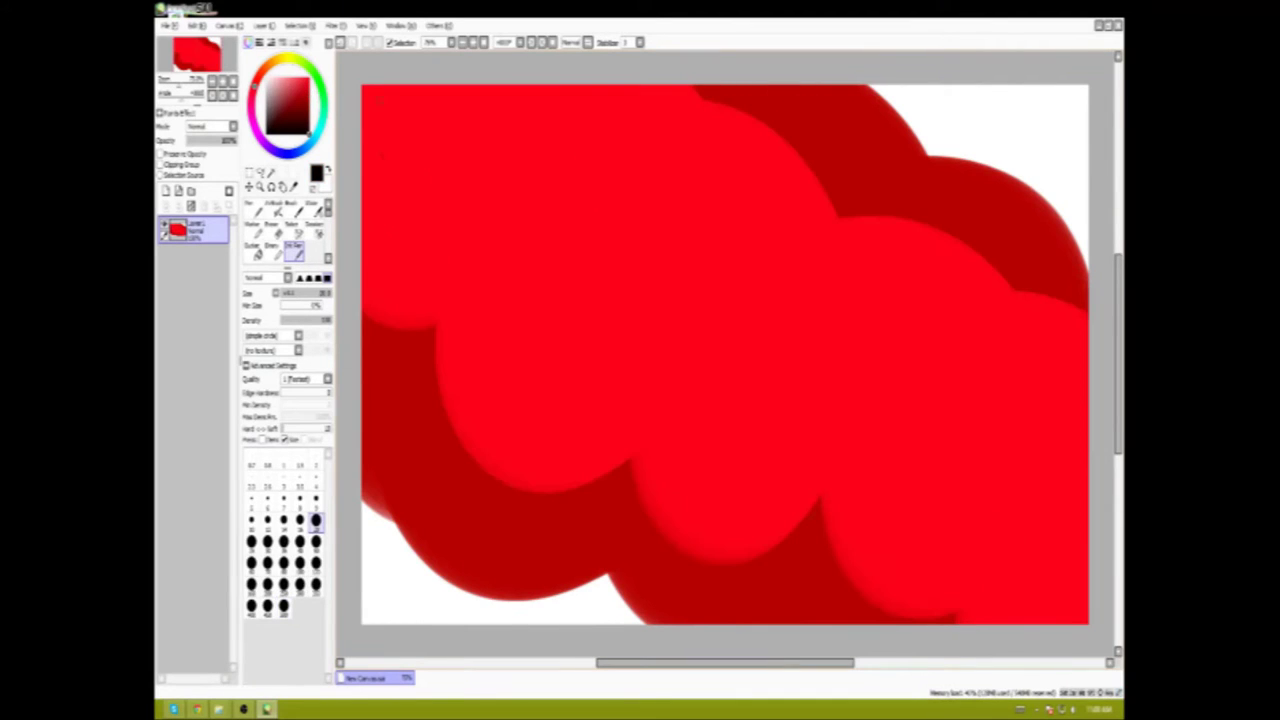
Handwrite the troll shaman title on the canvas.
left_click_drag(390, 210, 850, 160)
mouse_move(400, 350)
left_mouse_down()
mouse_move(730, 240)
mouse_move(1055, 180)
left_mouse_up()
left_click_drag(450, 500, 790, 410)
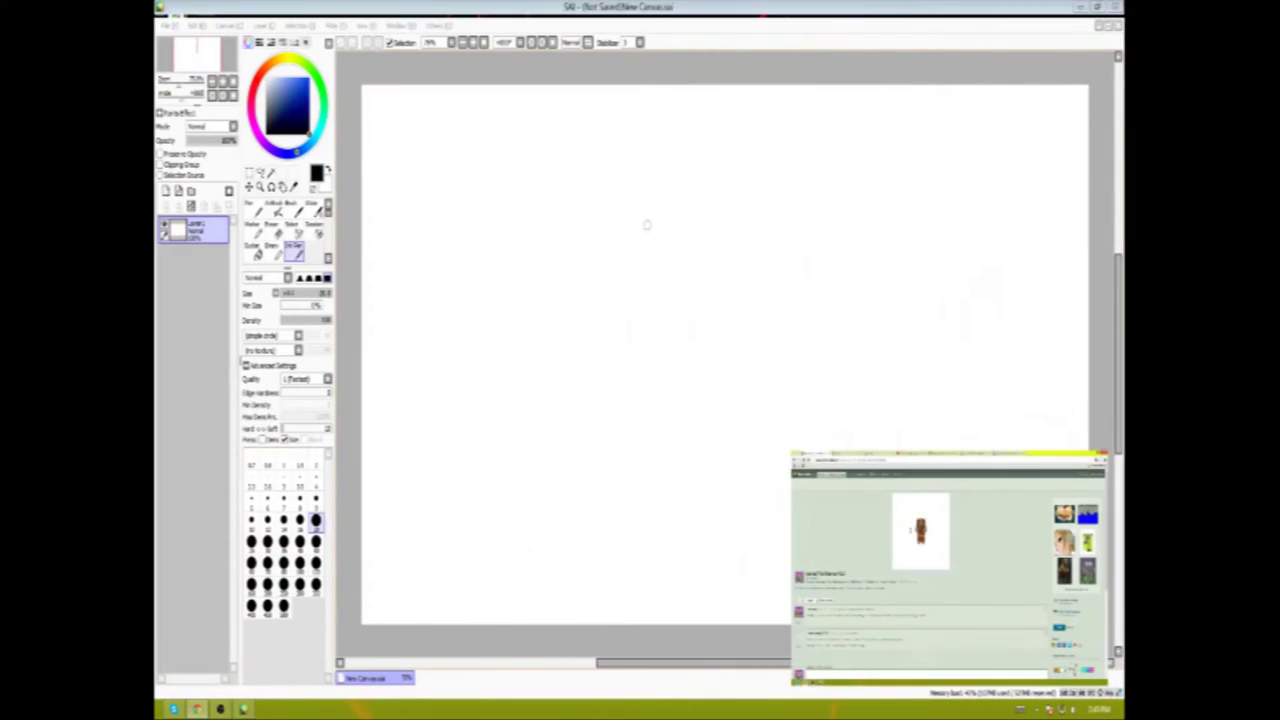
Draw a tall black box outline, redraw its curved sides after an undo, and add a layer.
left_click_drag(546, 188, 746, 170)
left_click_drag(550, 464, 770, 500)
left_click_drag(548, 192, 558, 488)
left_click_drag(747, 172, 768, 500)
key("ctrl+z")
key("ctrl+z")
key("ctrl+z")
key("ctrl+z")
mouse_move(547, 180)
left_mouse_down()
mouse_move(814, 271)
mouse_move(814, 450)
left_mouse_up()
mouse_move(795, 535)
left_mouse_down()
mouse_move(546, 535)
mouse_move(550, 184)
left_mouse_up()
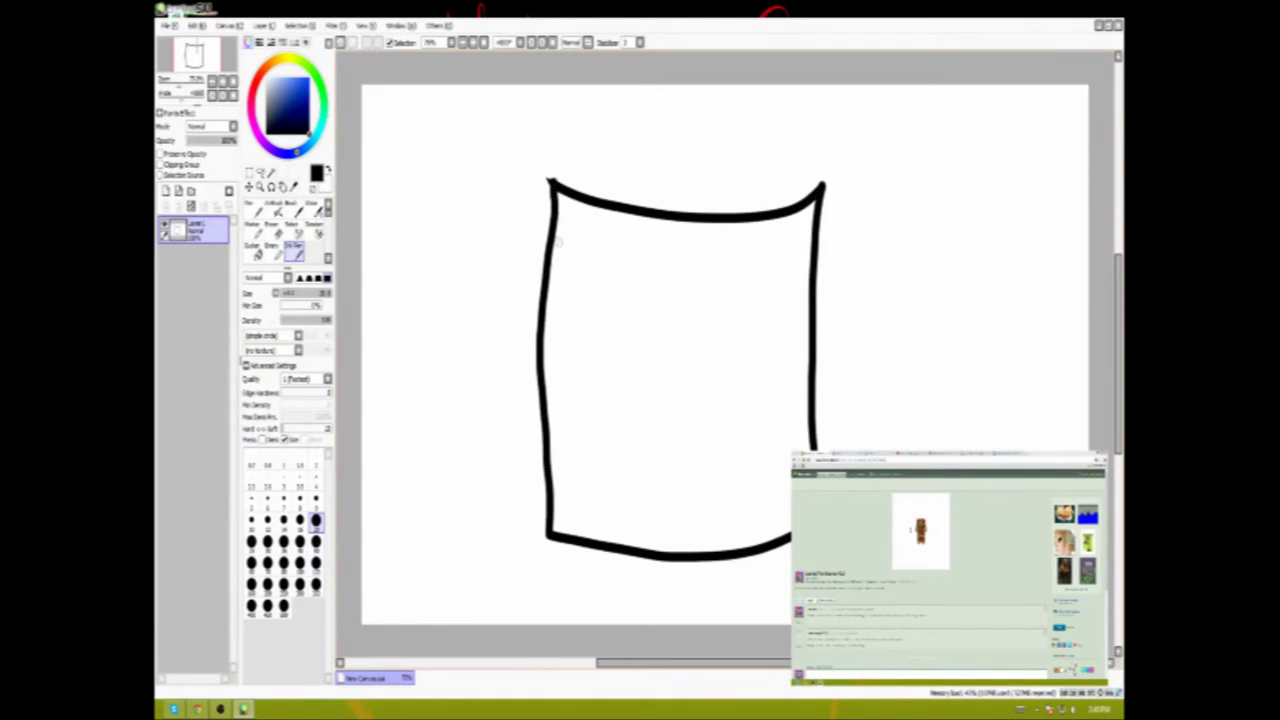
left_click(166, 190)
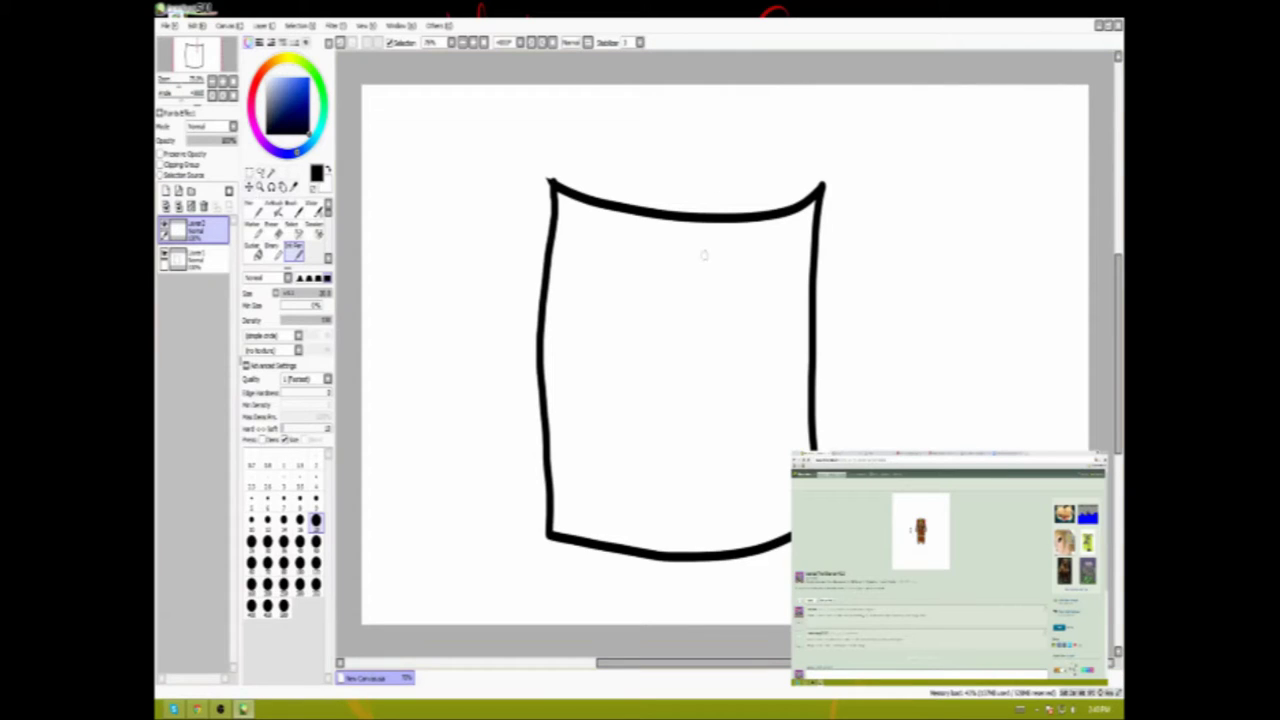
On the new layer, draw a large loop-shaped ear at the top of the box.
mouse_move(700, 248)
left_mouse_down()
mouse_move(891, 109)
mouse_move(745, 262)
mouse_move(716, 250)
mouse_move(655, 260)
left_mouse_up()
key("ctrl+z")
key("ctrl+z")
key("ctrl+z")
mouse_move(550, 183)
left_mouse_down()
mouse_move(600, 200)
mouse_move(658, 255)
left_mouse_up()
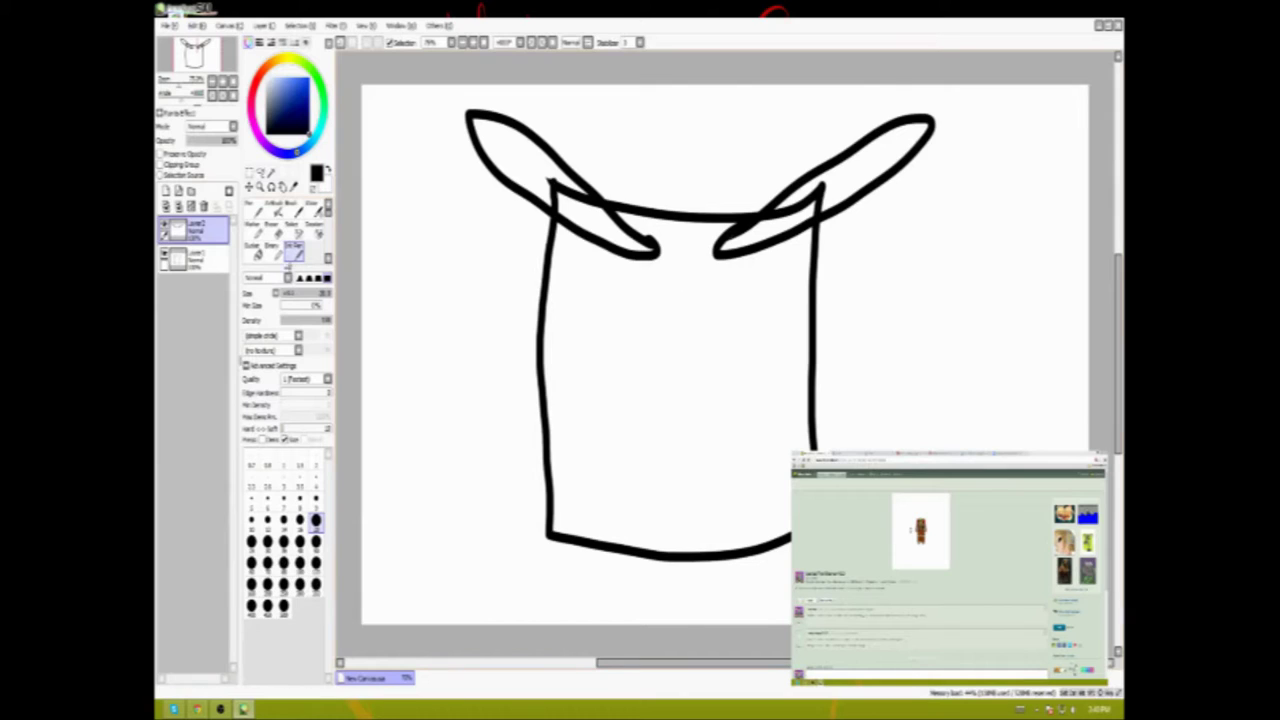
Back on the box layer, draw two green oval eyes inside the box.
left_click(200, 258)
mouse_move(713, 307)
left_mouse_down()
mouse_move(752, 366)
mouse_move(720, 300)
mouse_move(716, 312)
left_mouse_up()
key("ctrl+z")
left_click(306, 64)
mouse_move(640, 296)
left_mouse_down()
mouse_move(645, 376)
mouse_move(636, 298)
left_mouse_up()
Draw a red oval mouth below the eyes, redoing the first attempt.
left_click(293, 76)
mouse_move(645, 422)
left_mouse_down()
mouse_move(745, 440)
mouse_move(690, 414)
left_mouse_up()
key("ctrl+z")
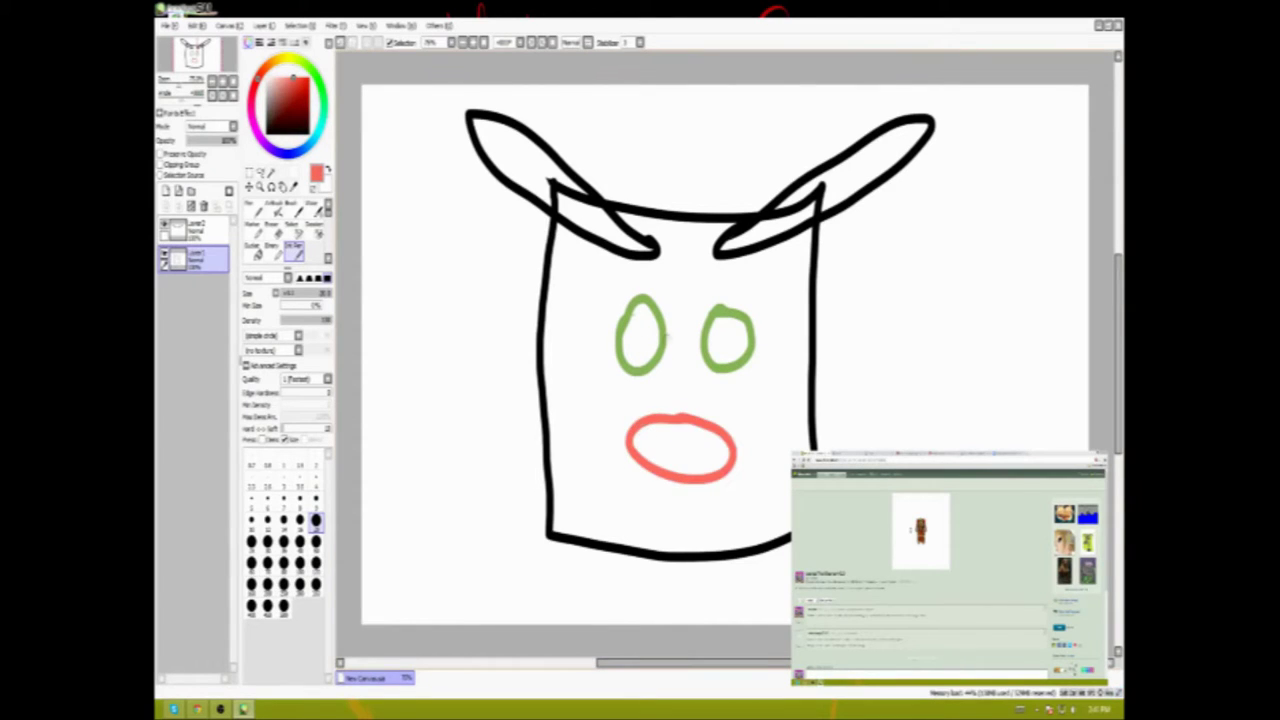
left_click(266, 78)
left_click(272, 174)
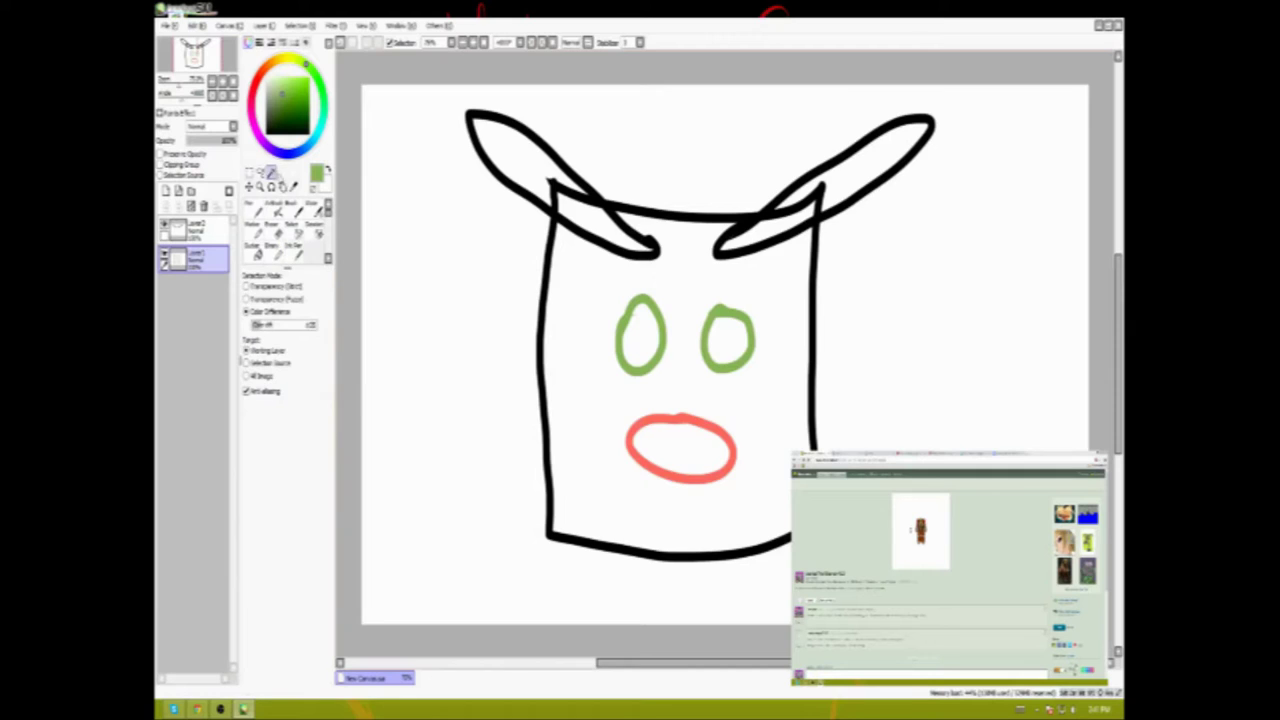
Try bucket-filling the head, then undo it and return to the pen.
left_click(680, 510)
left_click(294, 252)
key("ctrl+z")
Draw a green V below the mouth and whisker strokes beside it.
mouse_move(660, 550)
left_mouse_down()
mouse_move(678, 515)
mouse_move(710, 550)
mouse_move(680, 525)
mouse_move(695, 550)
left_mouse_up()
key("ctrl+z")
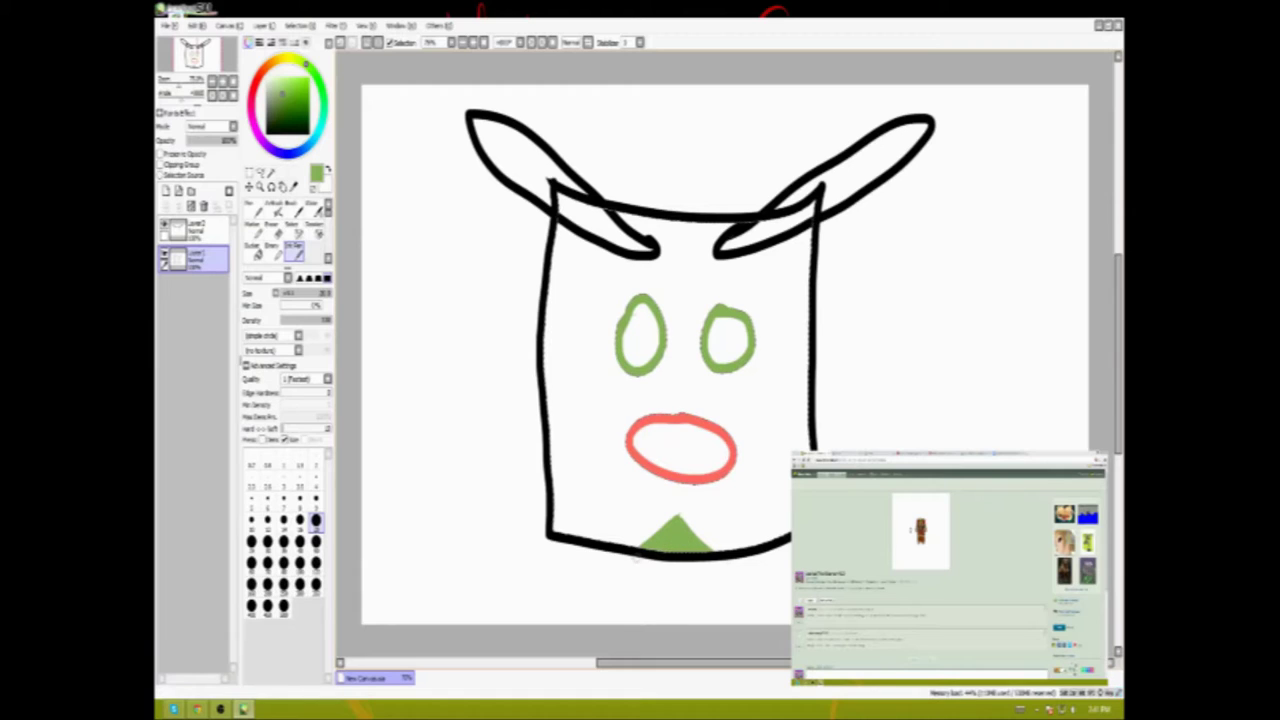
mouse_move(674, 484)
left_mouse_down()
mouse_move(652, 508)
mouse_move(790, 514)
left_mouse_up()
left_click_drag(624, 482, 566, 514)
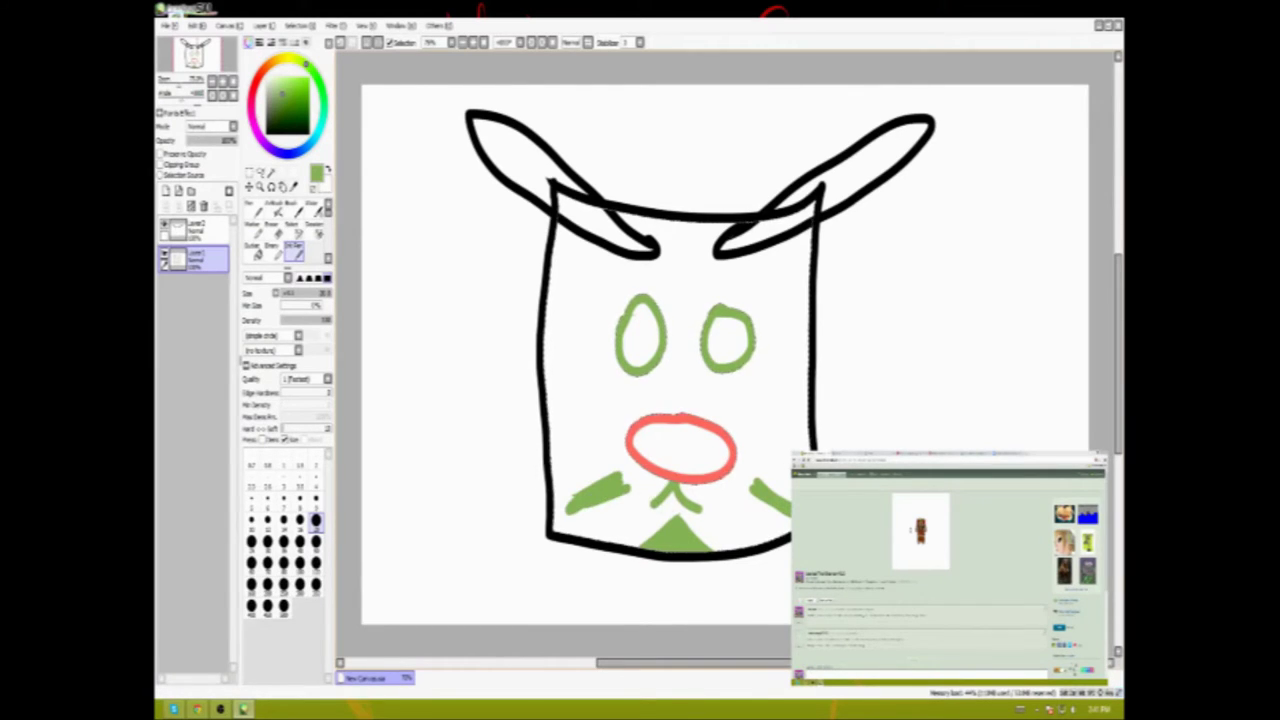
Add green tufts in the upper right and upper left corners of the face.
mouse_move(798, 238)
left_mouse_down()
mouse_move(770, 286)
mouse_move(792, 262)
left_mouse_up()
left_click_drag(792, 262, 780, 306)
mouse_move(594, 236)
left_mouse_down()
mouse_move(566, 288)
mouse_move(604, 270)
left_mouse_up()
left_click_drag(580, 228, 628, 246)
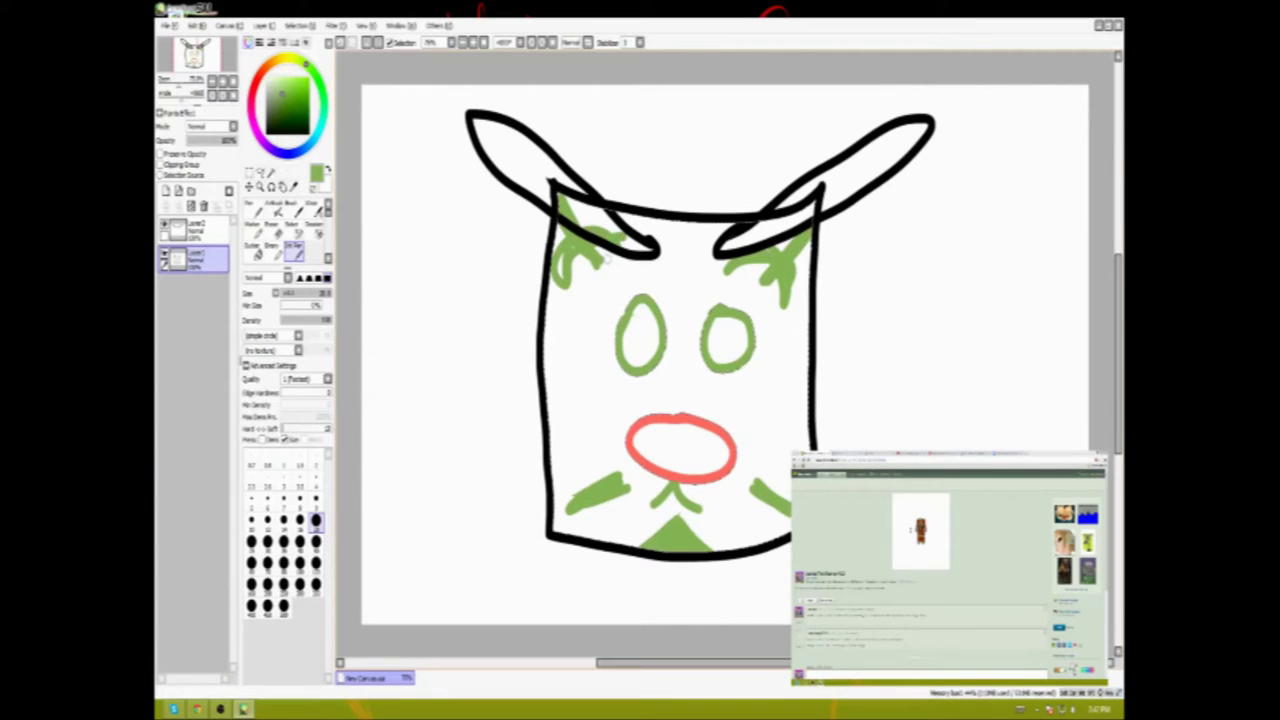
Add green whiskers to the right and left of the mouth.
left_click_drag(795, 418, 752, 421)
left_click_drag(616, 394, 566, 399)
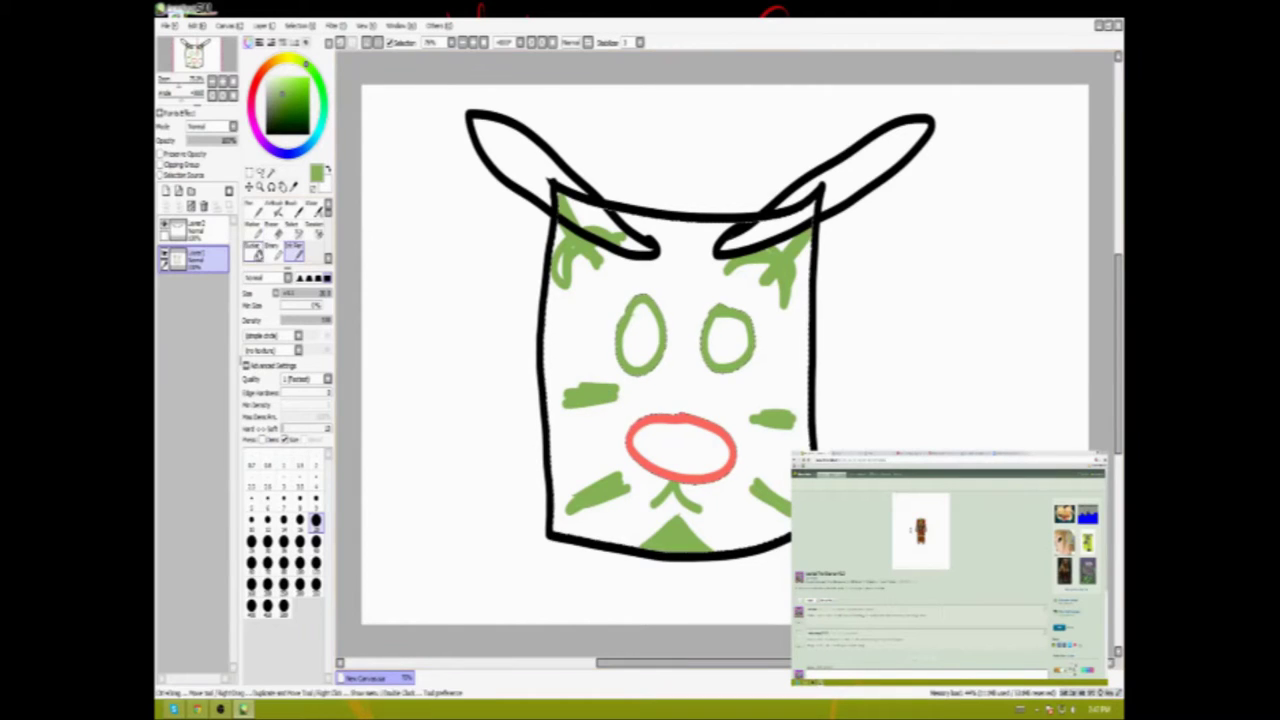
left_click(251, 247)
left_click(293, 246)
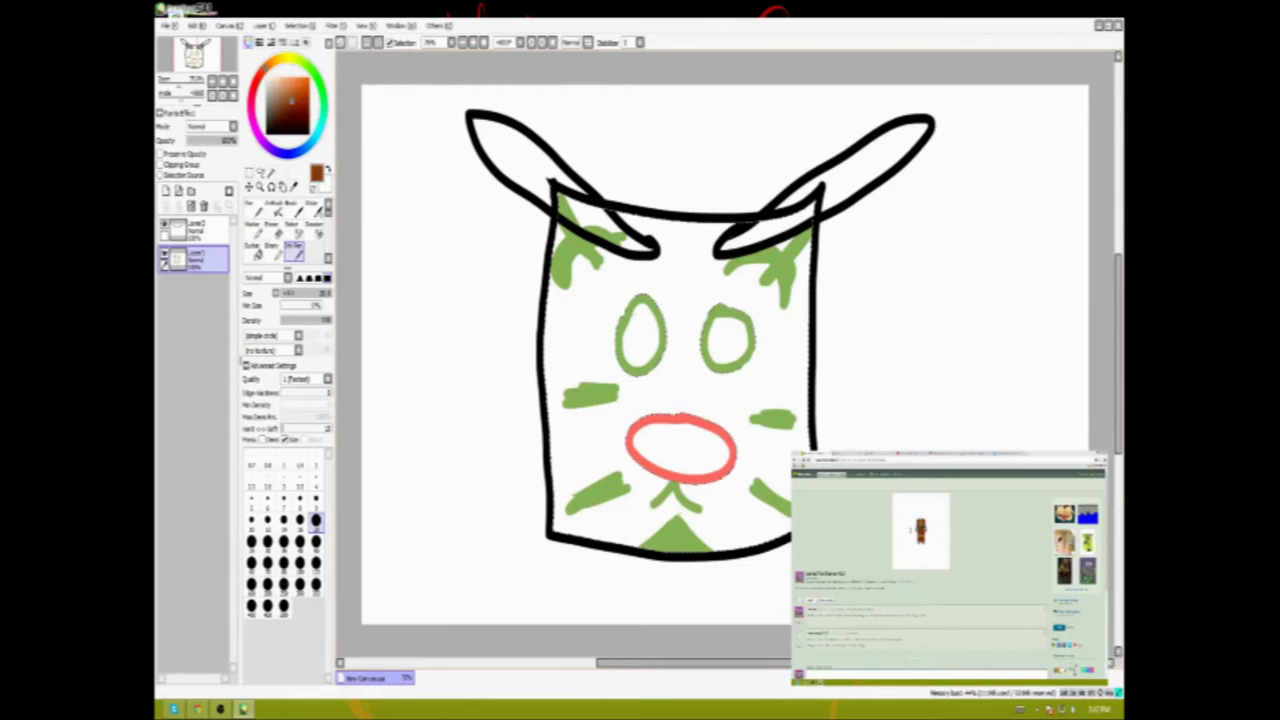
left_click(255, 246)
Fill the face brown, then fill both ears yellow on the ears layer.
left_click(600, 330)
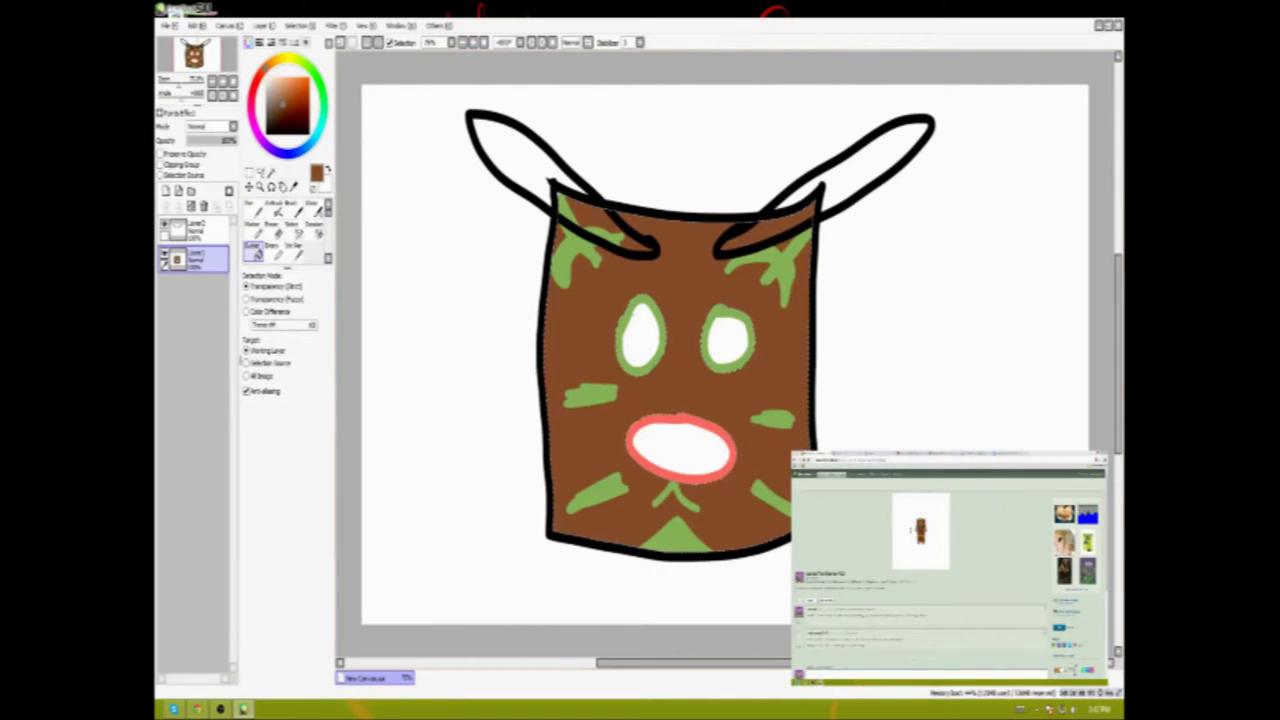
left_click(195, 228)
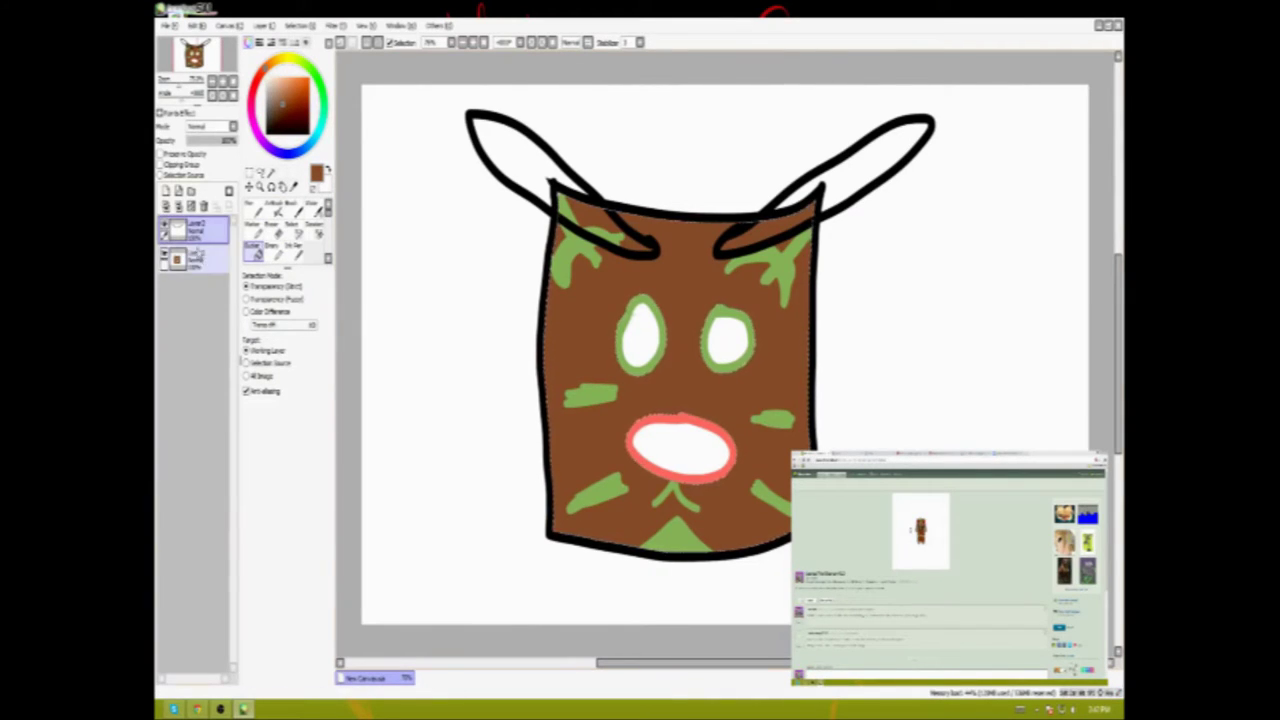
left_click(291, 58)
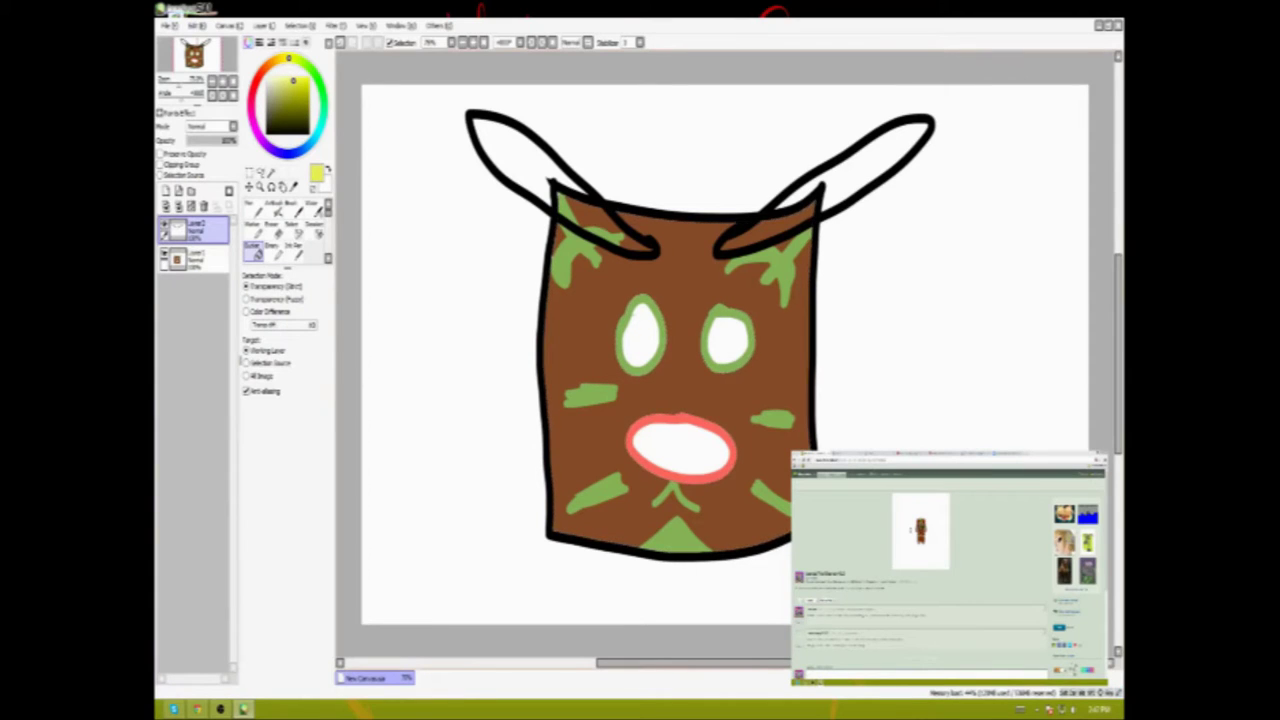
left_click(525, 165)
left_click(860, 160)
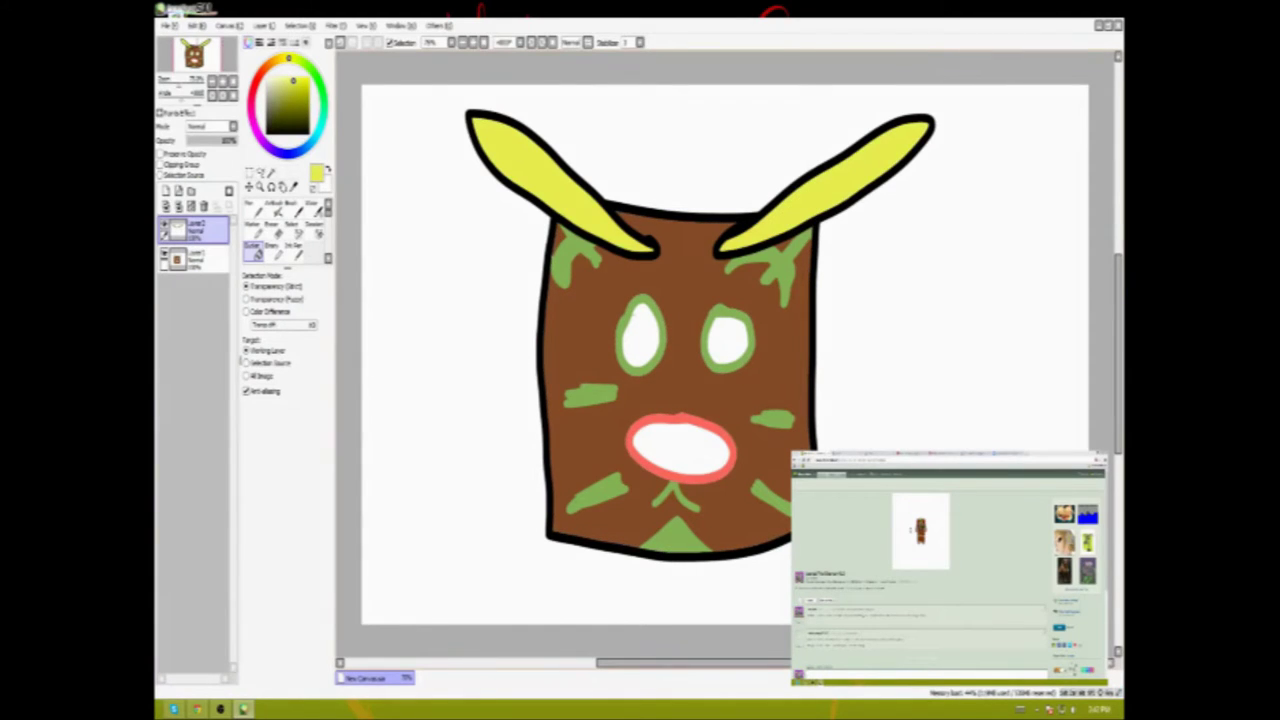
Add a new layer and move it below the face layer.
left_click(165, 190)
left_click_drag(195, 228, 195, 288)
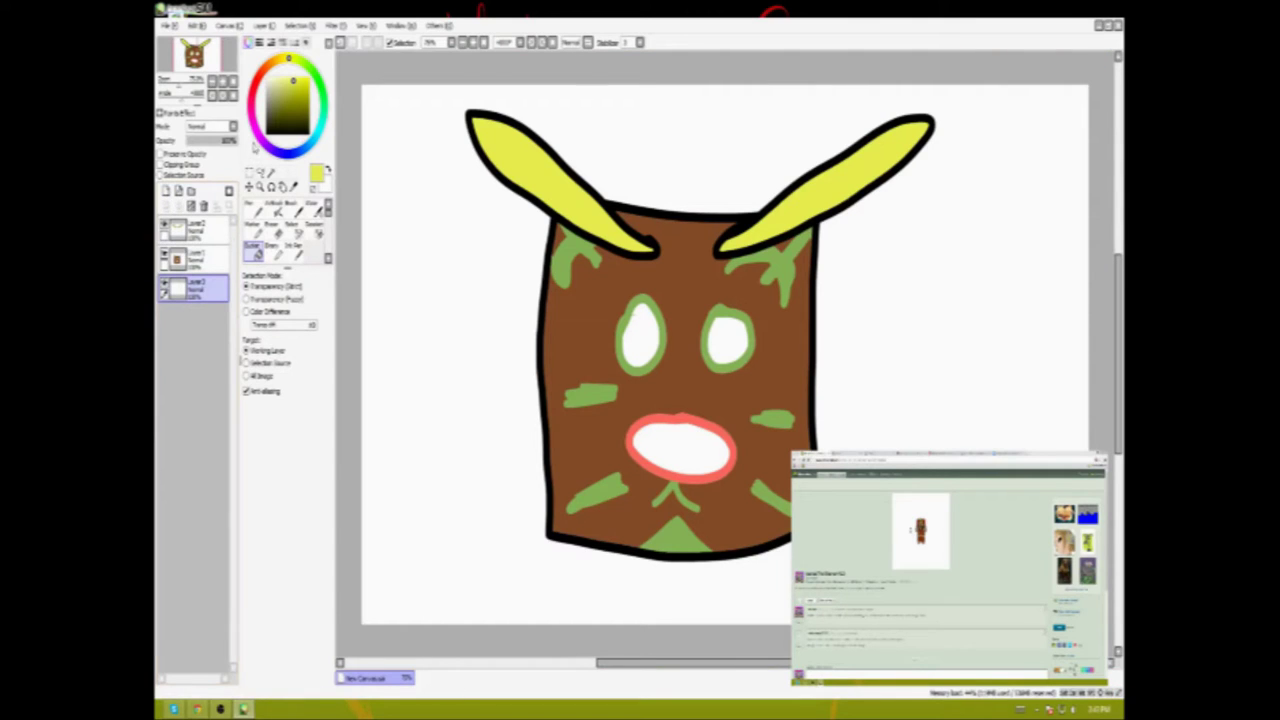
key("x")
left_click(293, 248)
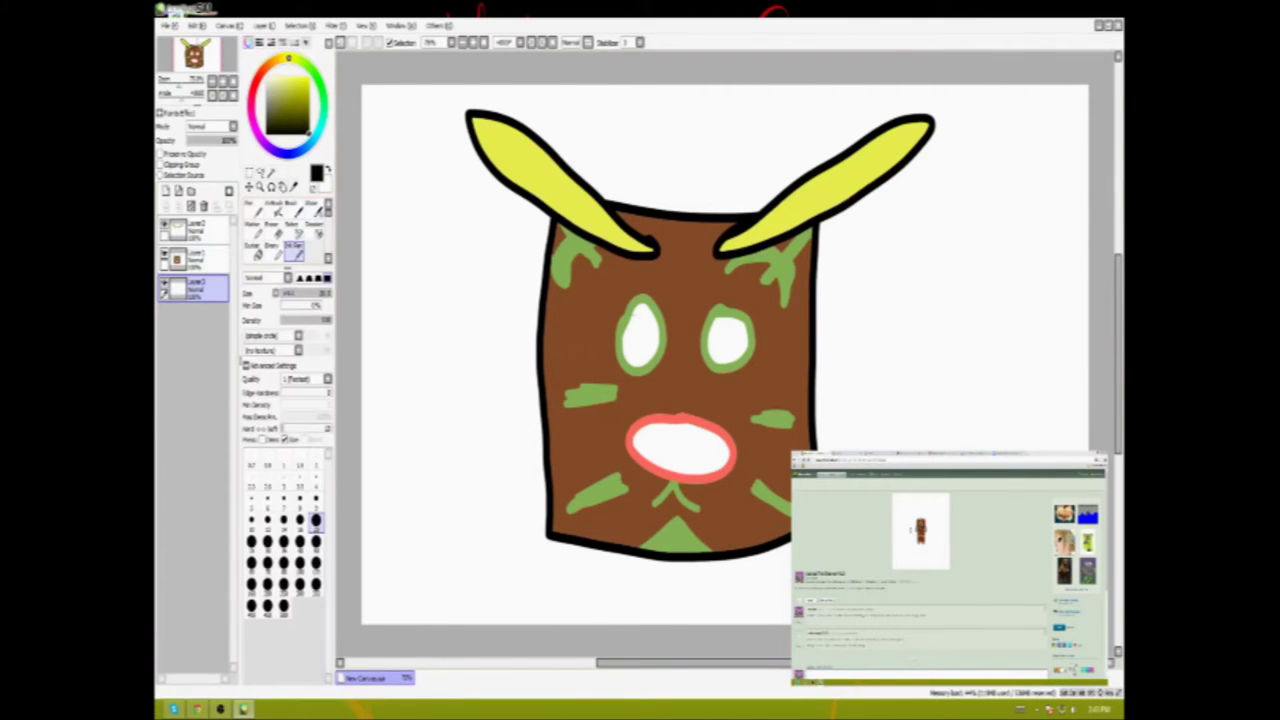
Draw closed red zigzag spike outlines on both sides of the face, with upper layers hidden.
left_click(309, 97)
mouse_move(880, 105)
left_mouse_down()
mouse_move(865, 210)
mouse_move(1010, 365)
mouse_move(955, 450)
left_mouse_up()
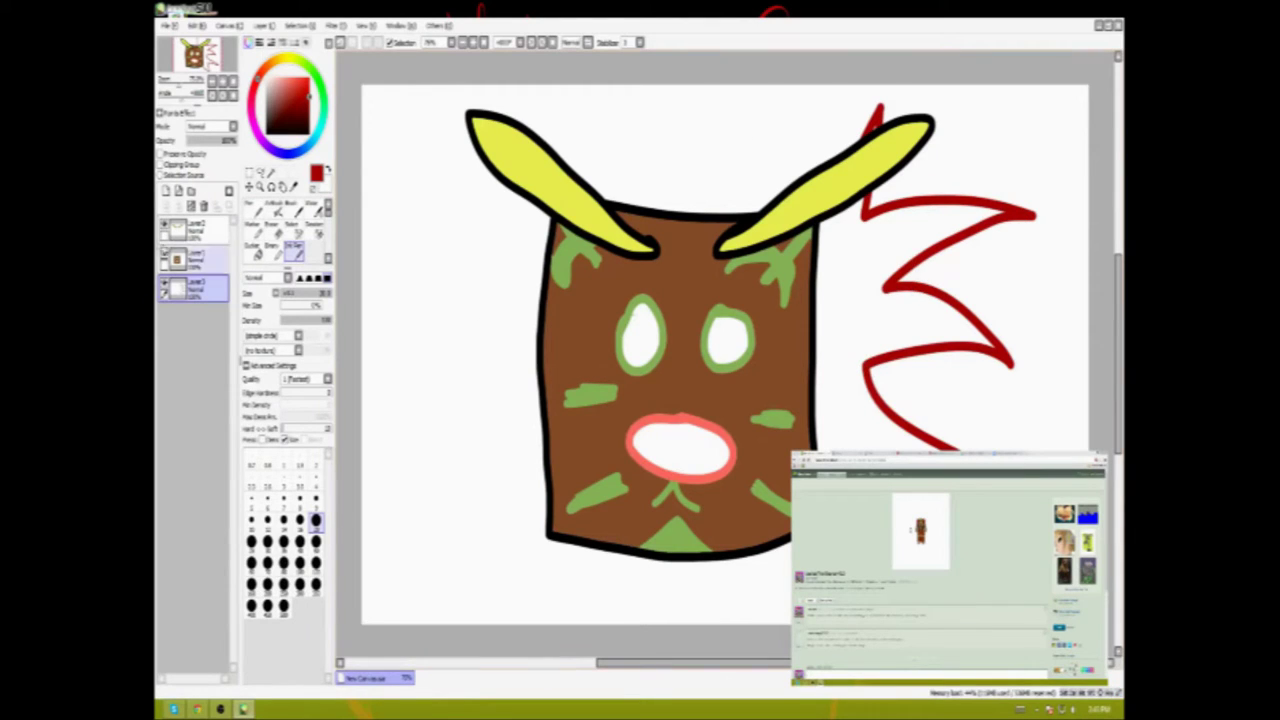
mouse_move(470, 98)
left_mouse_down()
mouse_move(410, 385)
mouse_move(525, 620)
mouse_move(600, 530)
left_mouse_up()
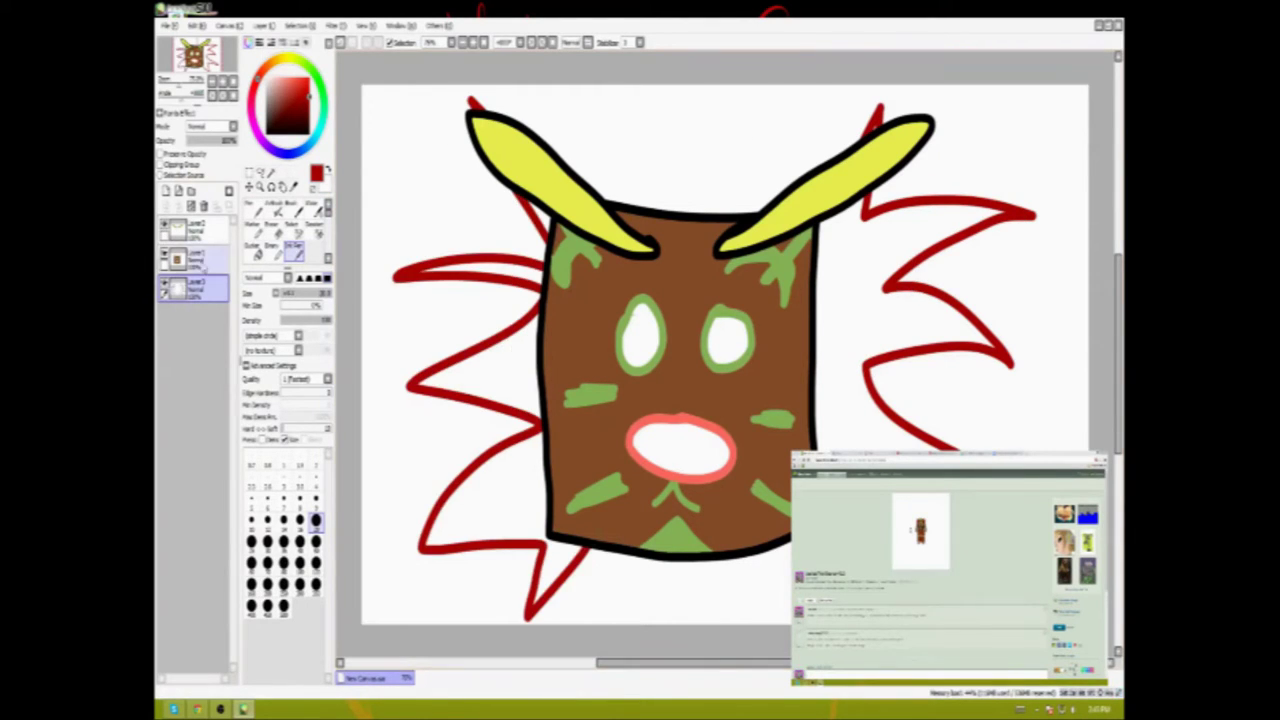
left_click(165, 258)
left_click(165, 229)
left_click_drag(592, 228, 598, 530)
mouse_move(778, 232)
left_mouse_down()
mouse_move(770, 436)
mouse_move(785, 520)
left_mouse_up()
Fill both spike shapes bright red and show the ears and face layers again.
left_click(253, 246)
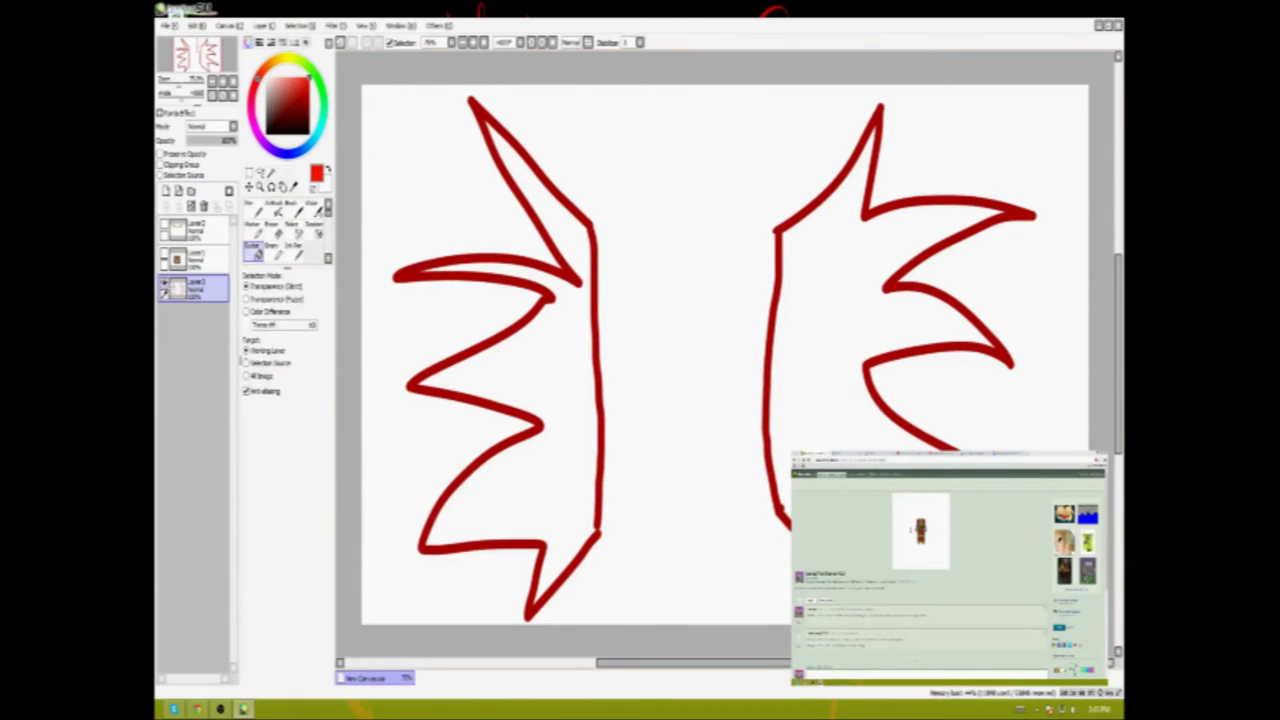
left_click(500, 420)
left_click(840, 330)
left_click(165, 229)
left_click(165, 258)
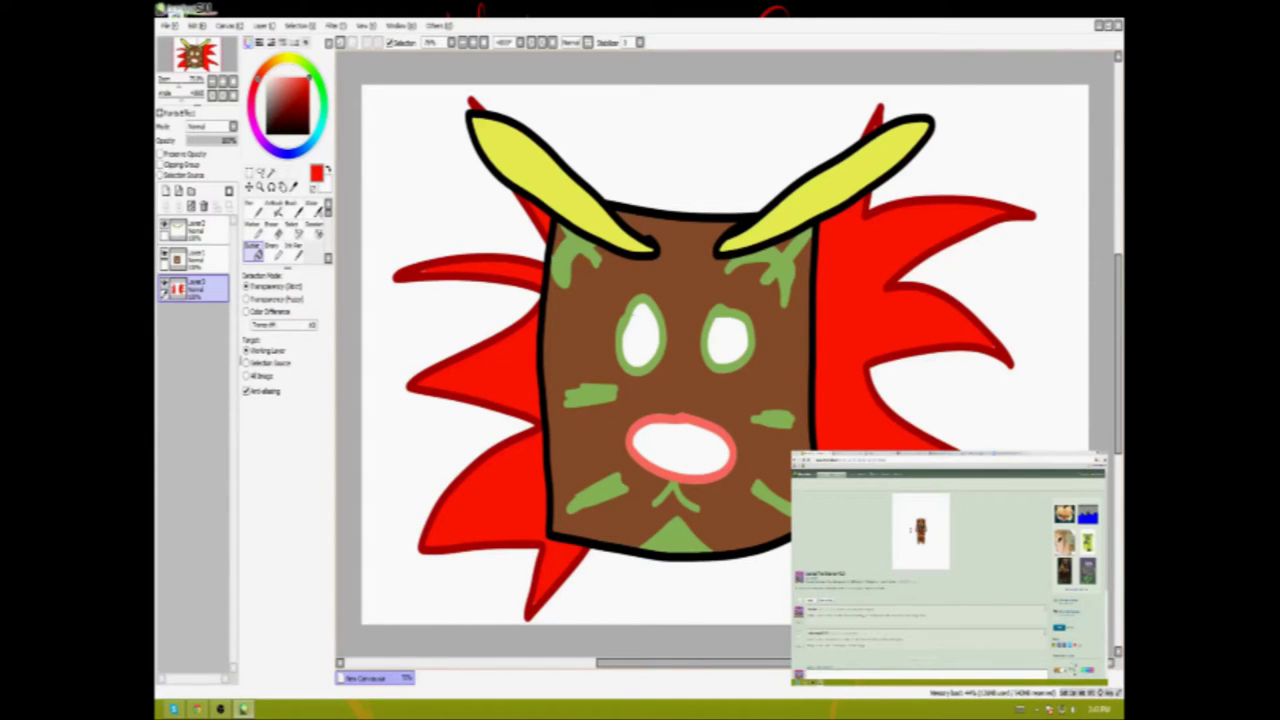
left_click(400, 150)
key("ctrl+z")
Draw matching black stripes in the right and left eyes.
left_click(293, 250)
mouse_move(710, 330)
left_mouse_down()
mouse_move(748, 345)
mouse_move(722, 350)
left_mouse_up()
left_click_drag(624, 342, 660, 330)
mouse_move(624, 360)
left_mouse_down()
mouse_move(654, 346)
mouse_move(660, 324)
mouse_move(655, 342)
left_mouse_up()
key("ctrl+z")
key("ctrl+z")
mouse_move(630, 324)
left_mouse_down()
mouse_move(657, 312)
mouse_move(640, 346)
left_mouse_up()
mouse_move(648, 332)
left_mouse_down()
mouse_move(654, 352)
mouse_move(636, 346)
left_mouse_up()
key("ctrl+z")
key("ctrl+z")
left_click_drag(646, 324, 652, 350)
Draw a line of pointed teeth across the mouth, then wand-select the area around the face.
left_click_drag(634, 450, 730, 438)
mouse_move(648, 470)
left_mouse_down()
mouse_move(702, 458)
mouse_move(730, 434)
left_mouse_up()
key("ctrl+z")
key("ctrl+z")
left_click_drag(640, 468, 722, 456)
key("ctrl+z")
key("ctrl+z")
key("ctrl+z")
left_click_drag(634, 448, 730, 462)
mouse_move(654, 452)
left_mouse_down()
mouse_move(667, 430)
mouse_move(680, 456)
mouse_move(722, 458)
left_mouse_up()
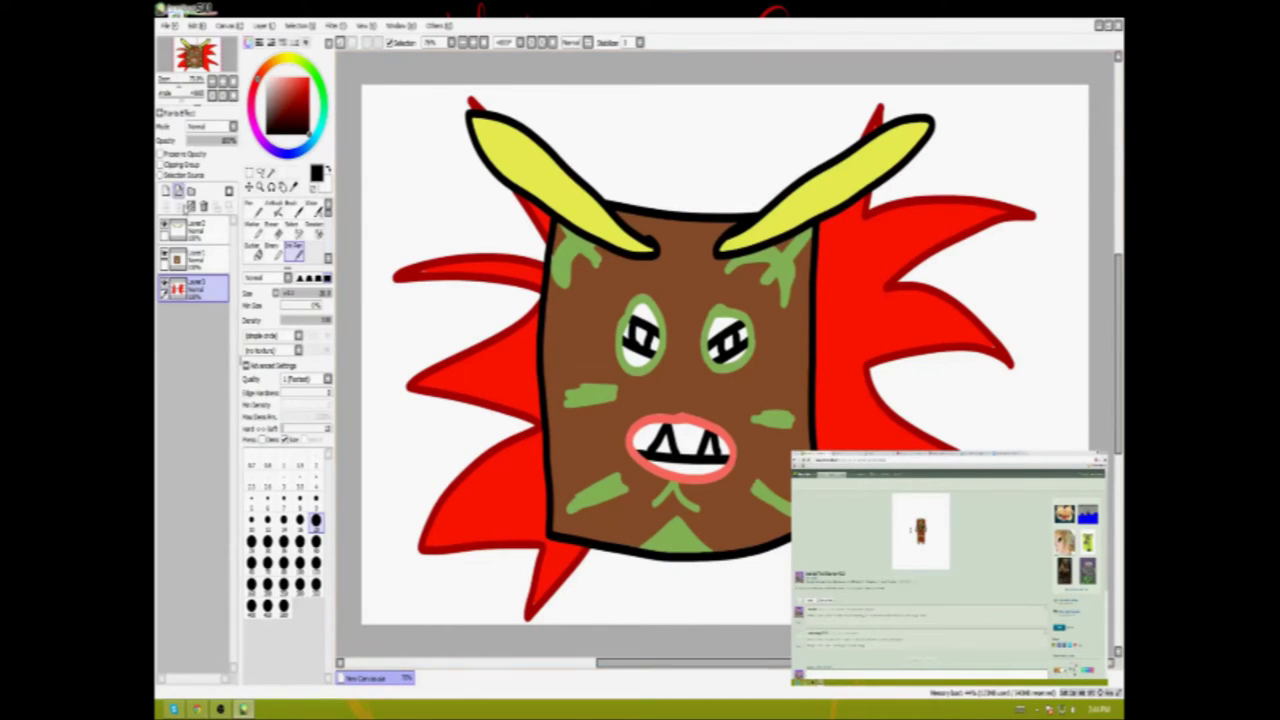
left_click(270, 172)
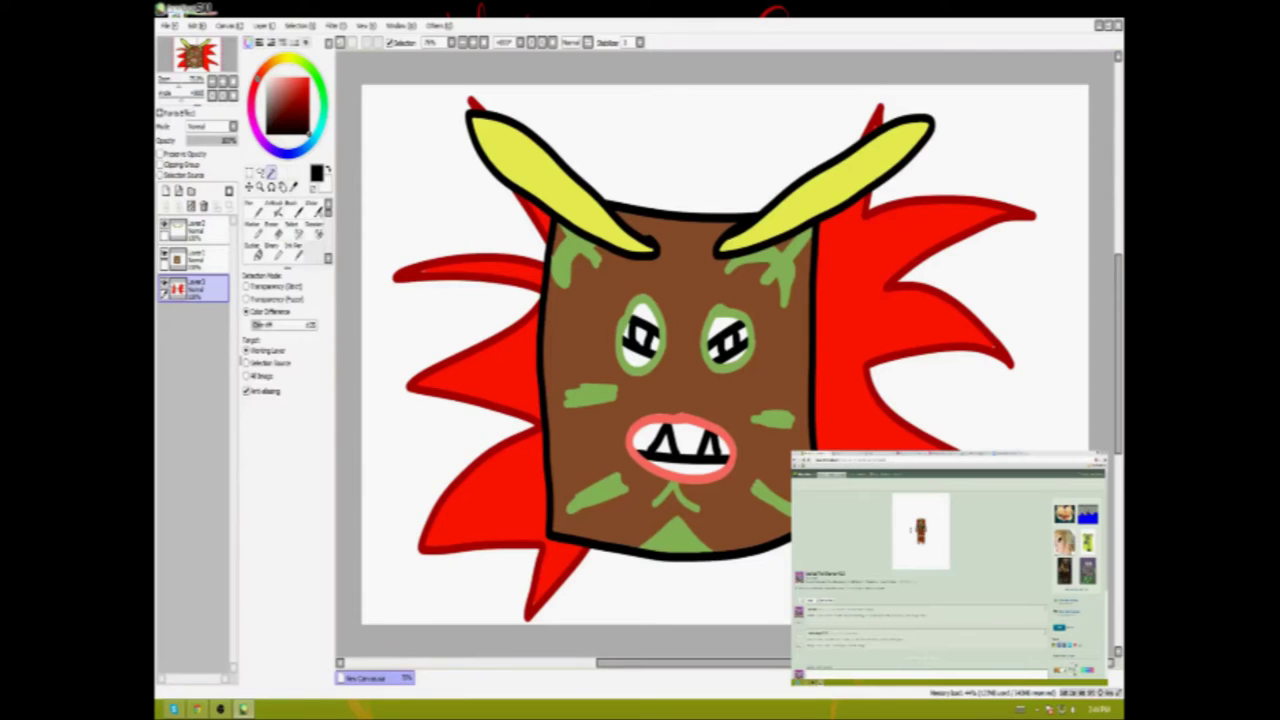
left_click(680, 360)
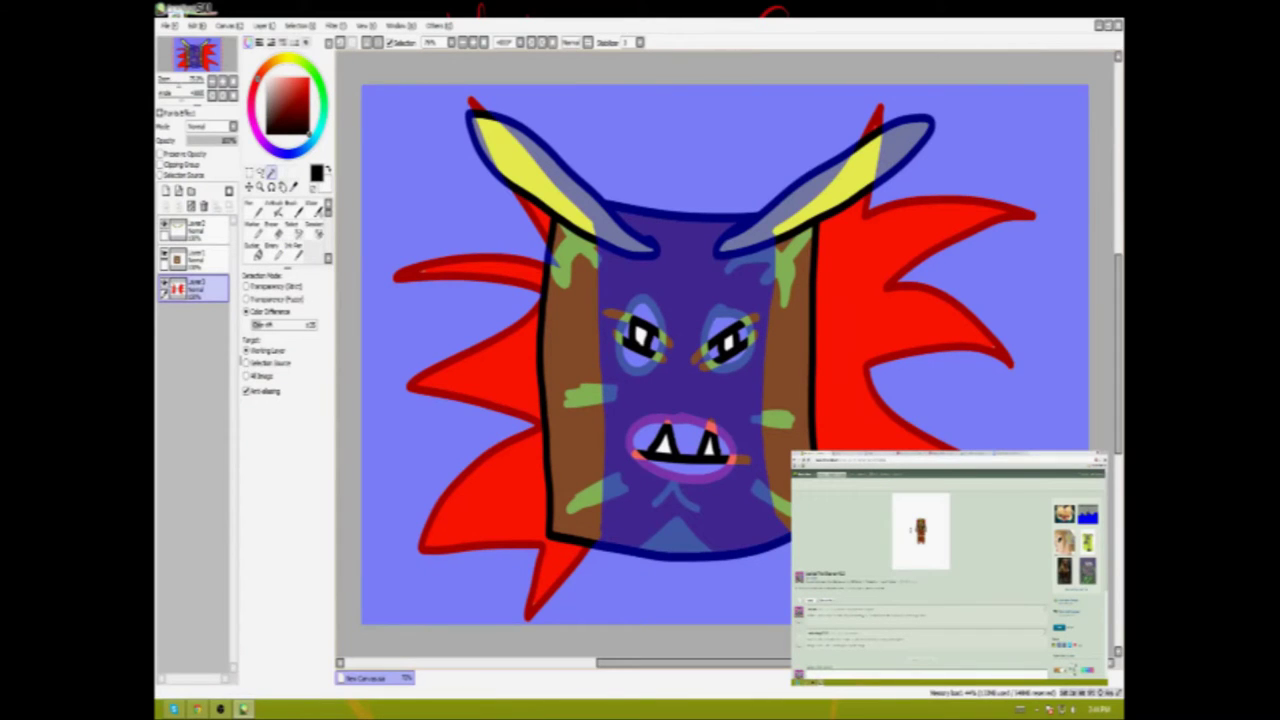
With the face layer hidden, draw black top and bottom edges of the face.
left_click(293, 248)
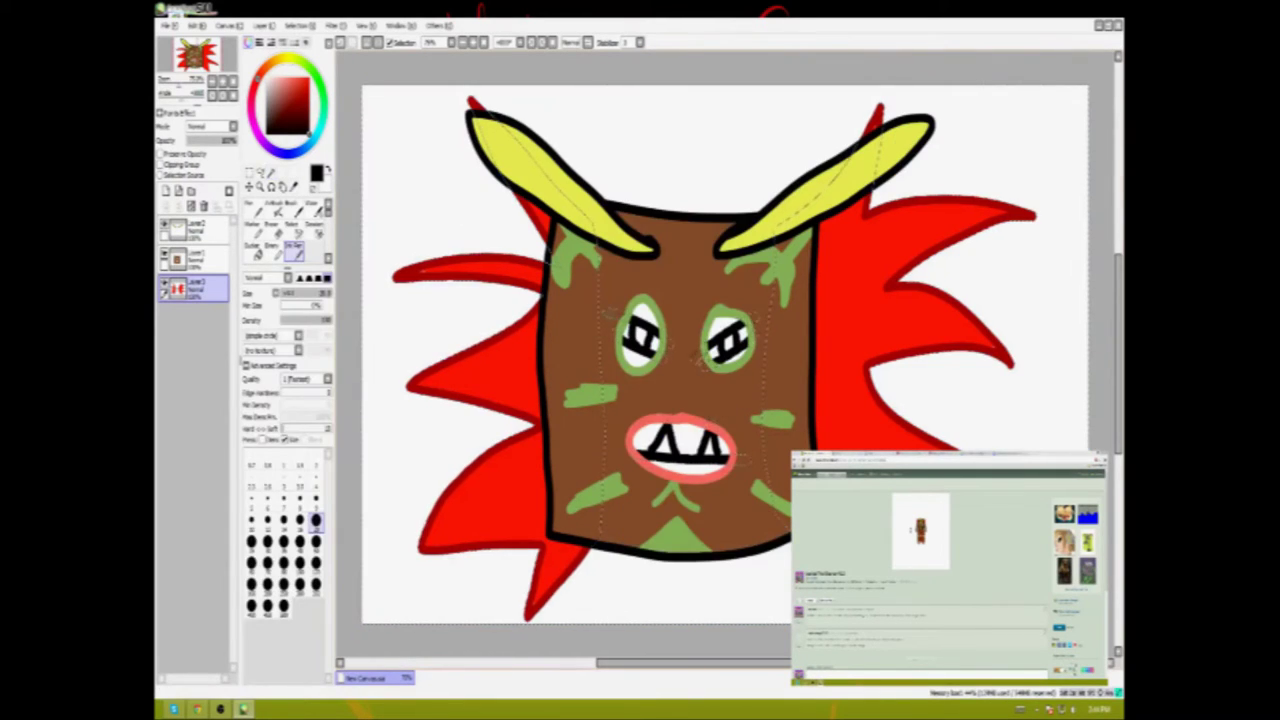
key("ctrl+d")
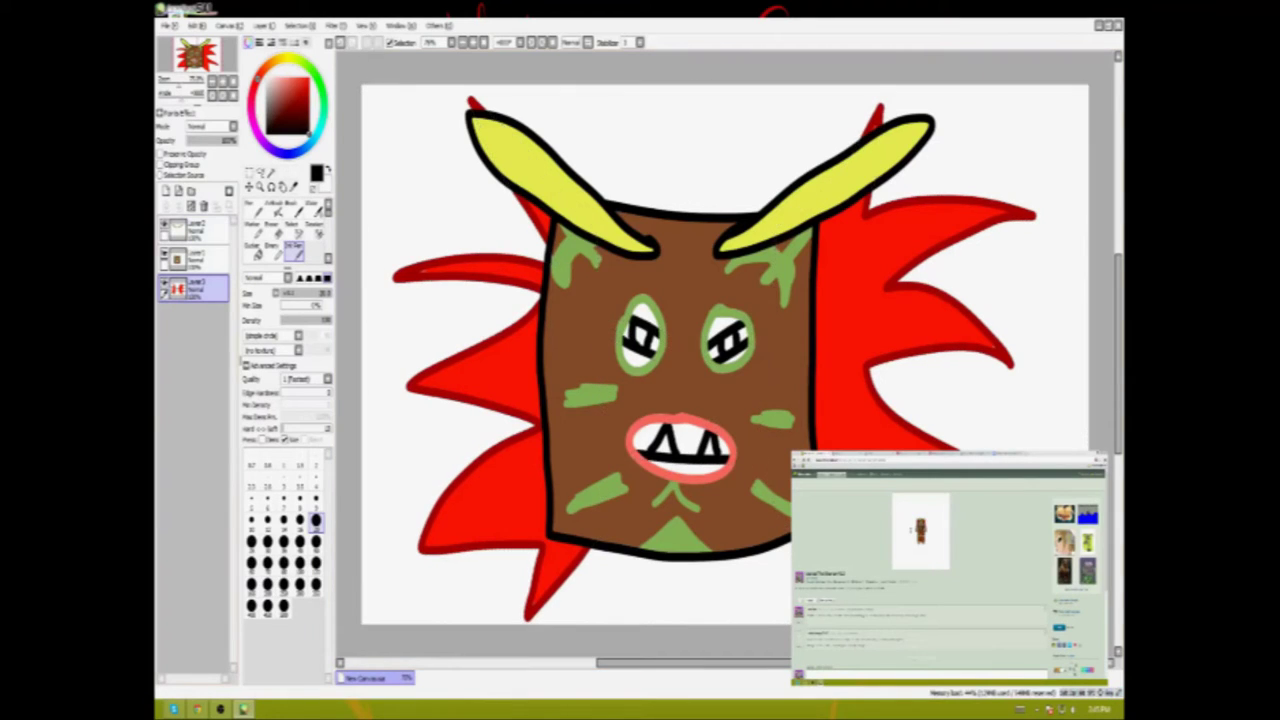
left_click(166, 259)
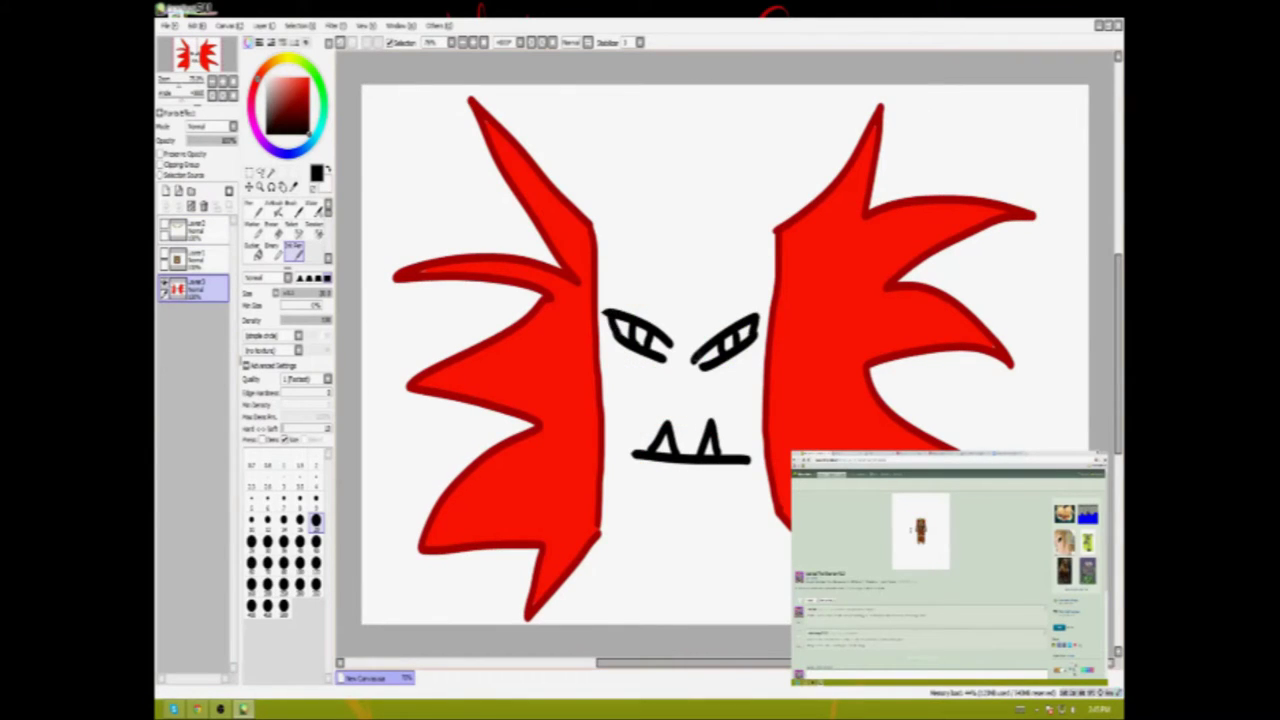
left_click_drag(596, 227, 774, 232)
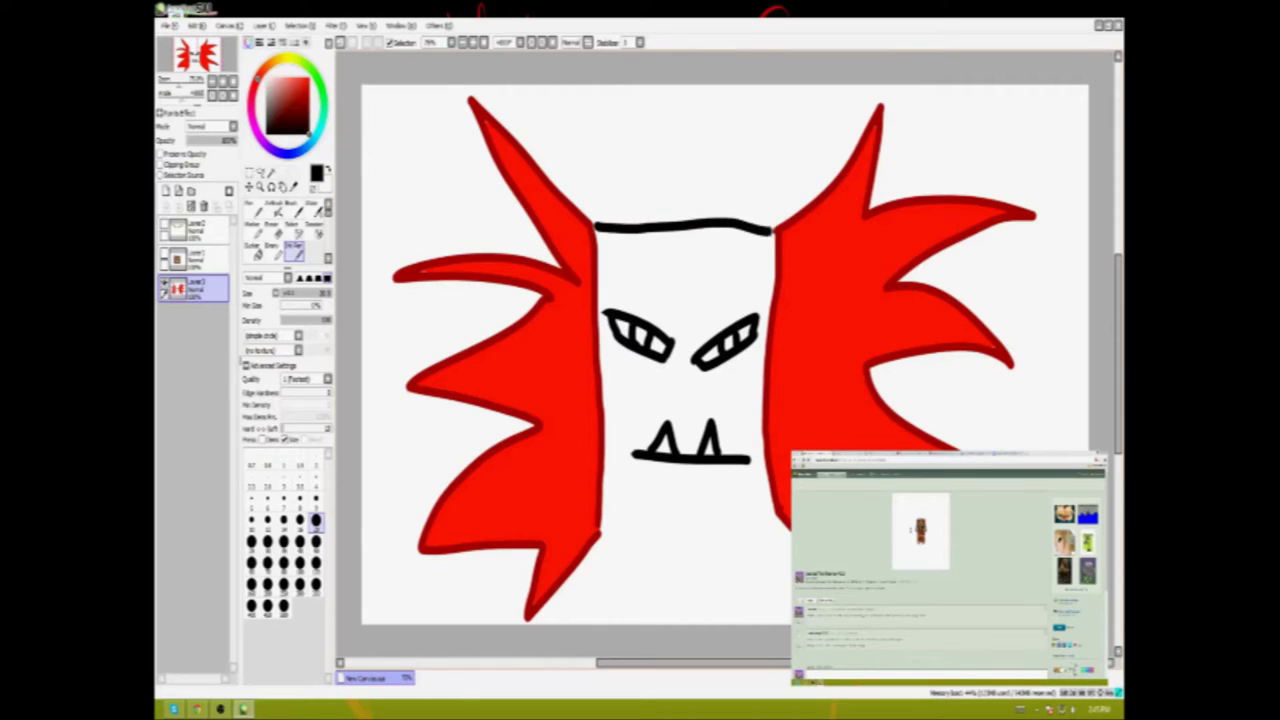
left_click_drag(600, 526, 772, 512)
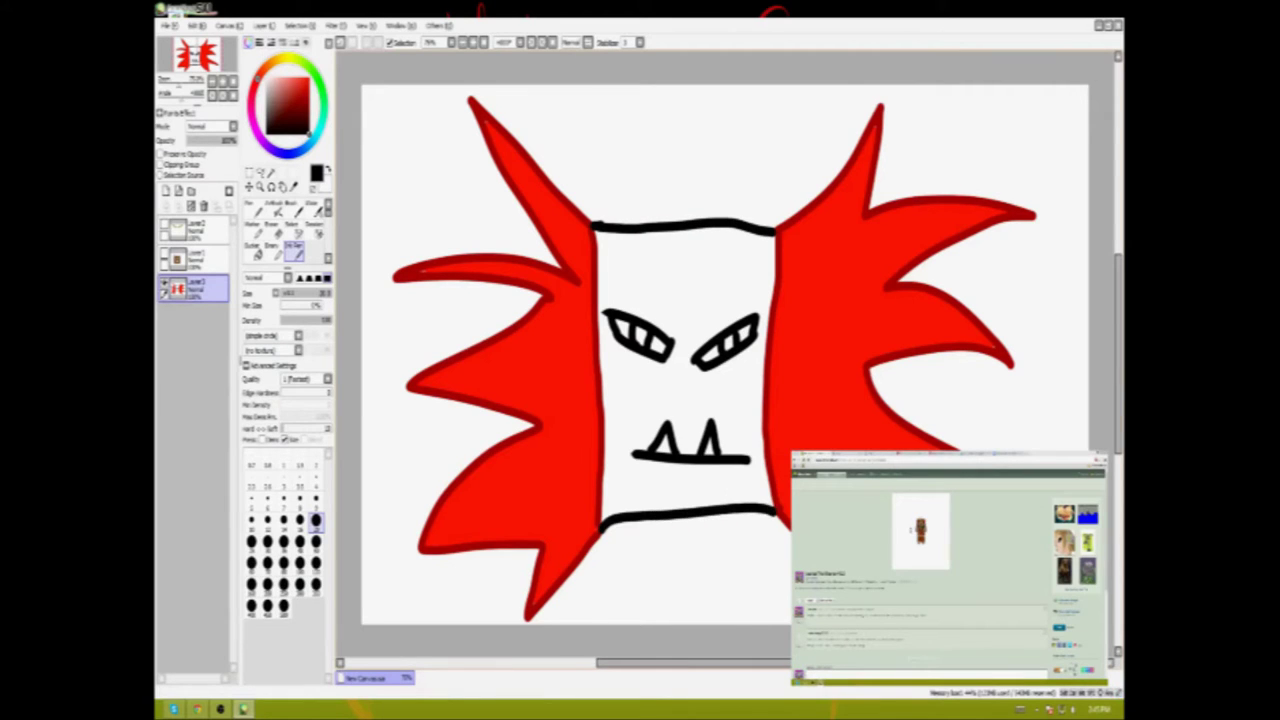
Show the horns and face layers again and wand-select the face inside the outline.
left_click(164, 228)
left_click(166, 259)
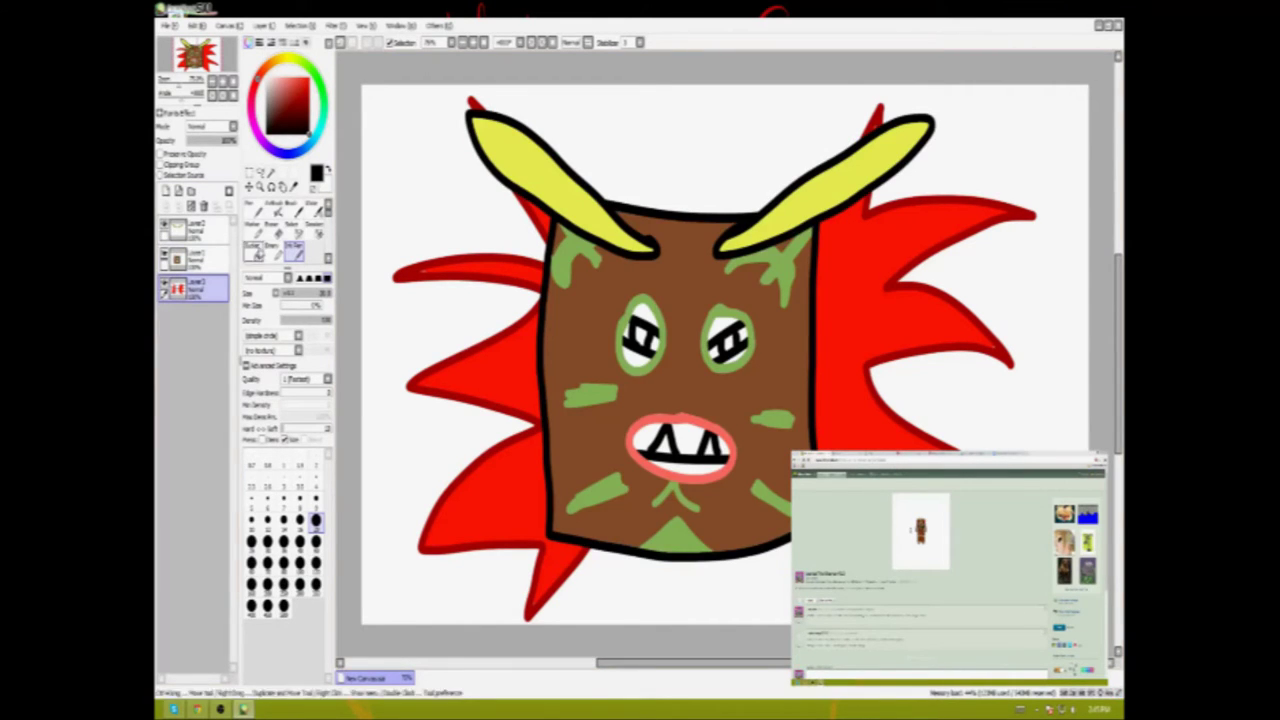
left_click(270, 173)
left_click(685, 374)
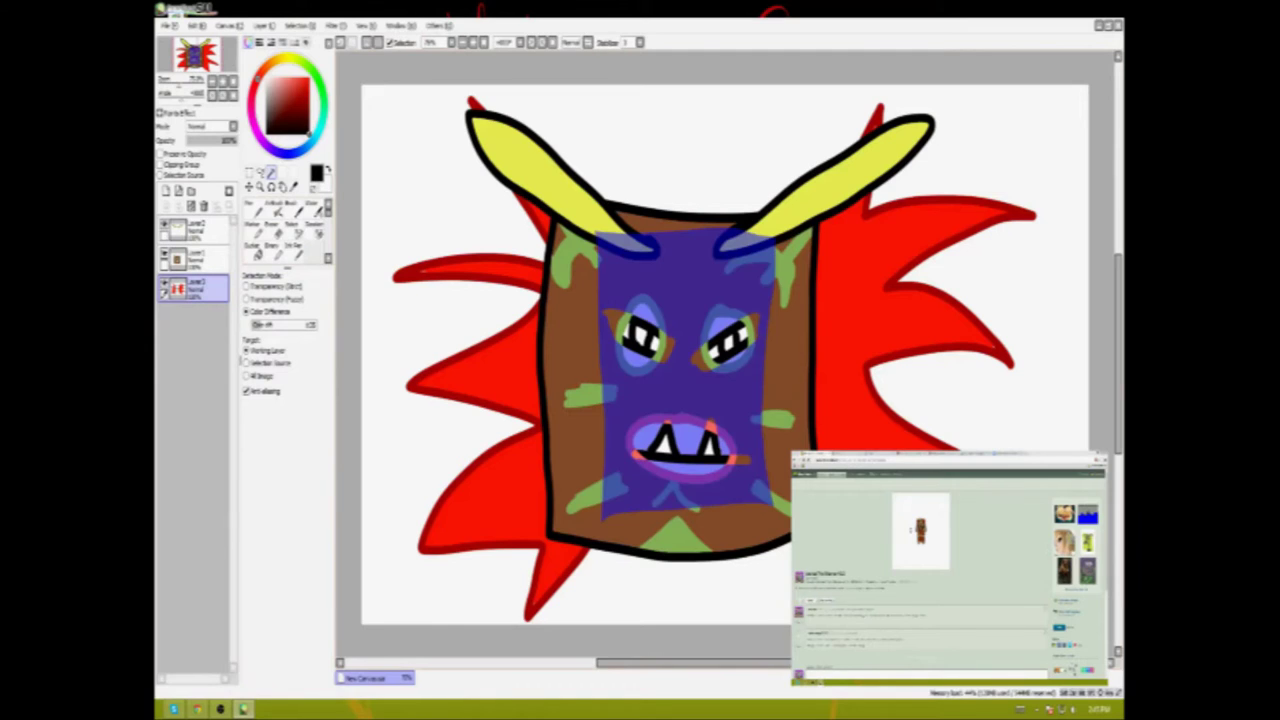
Bucket-fill the mouth around the teeth and parts of both eyes orange.
left_click(255, 245)
left_click(271, 73)
left_click(300, 80)
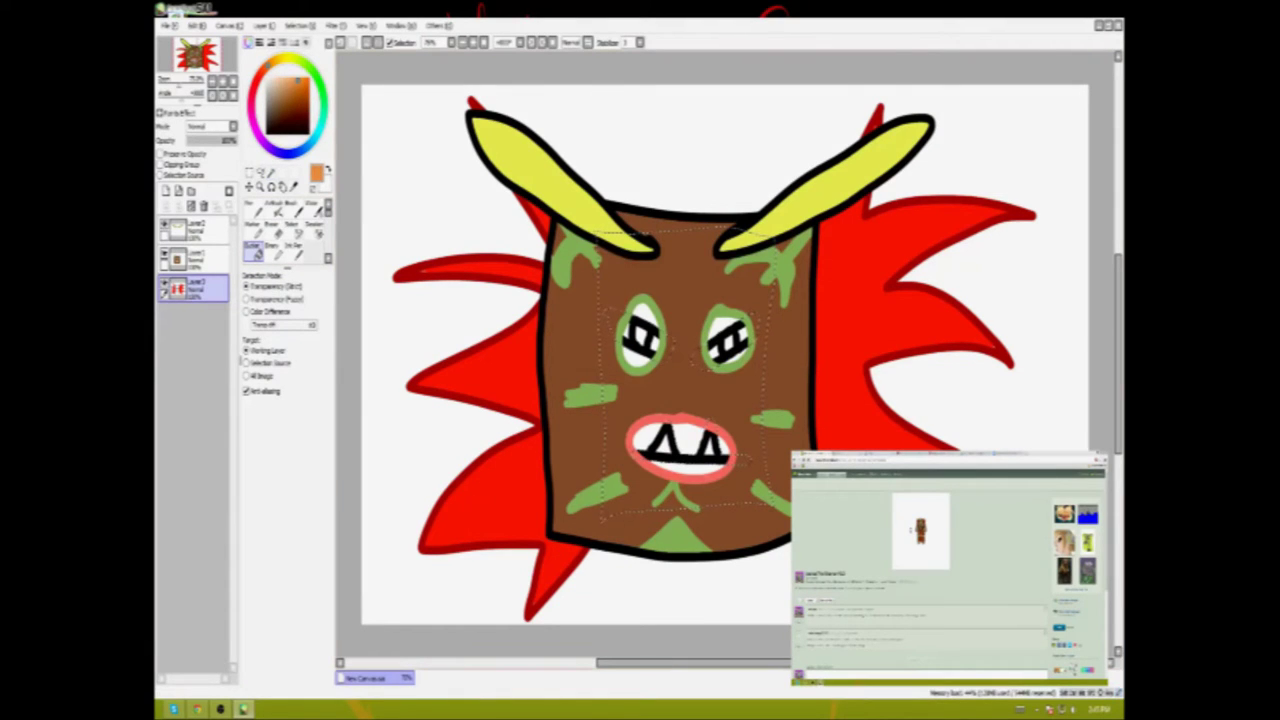
left_click(690, 440)
left_click(723, 320)
left_click(648, 354)
left_click(743, 350)
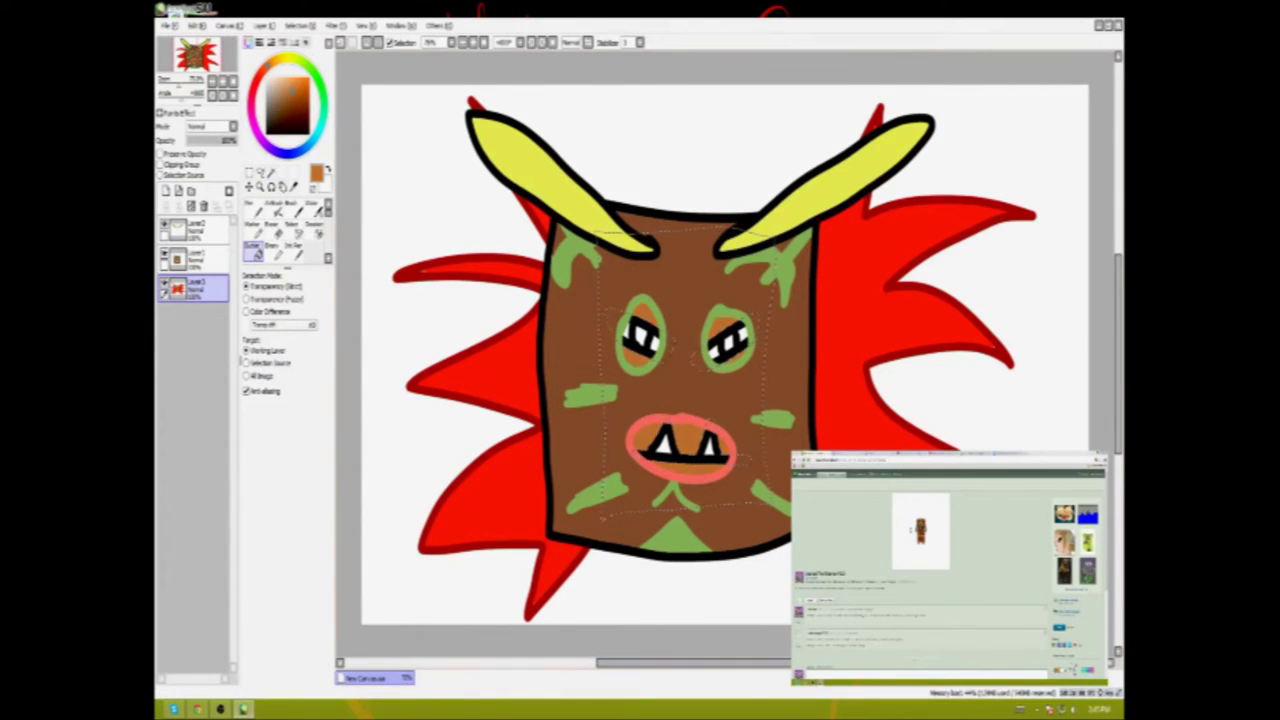
Wand-select the eye whites and ink black pupils in both eyes.
left_click(367, 43)
left_click(270, 172)
left_click(640, 336)
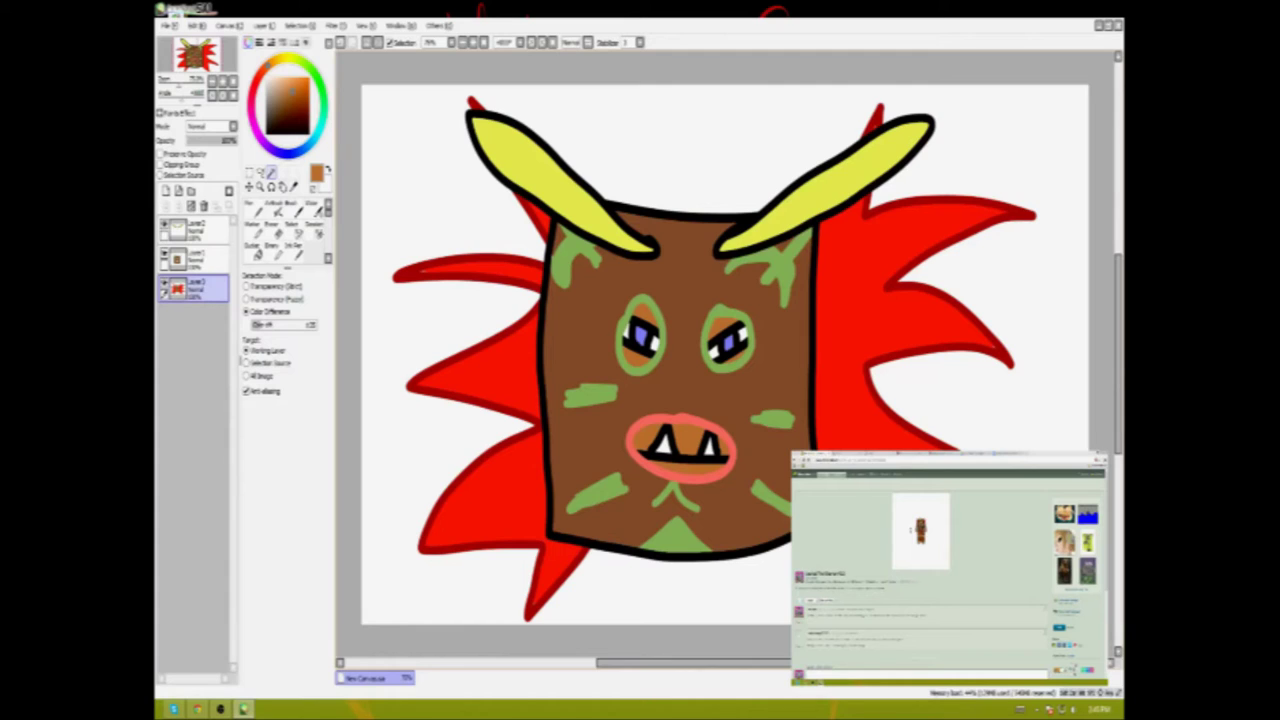
left_click(308, 128)
left_click(294, 252)
left_click_drag(636, 326, 644, 345)
left_click_drag(724, 338, 738, 350)
key("ctrl+d")
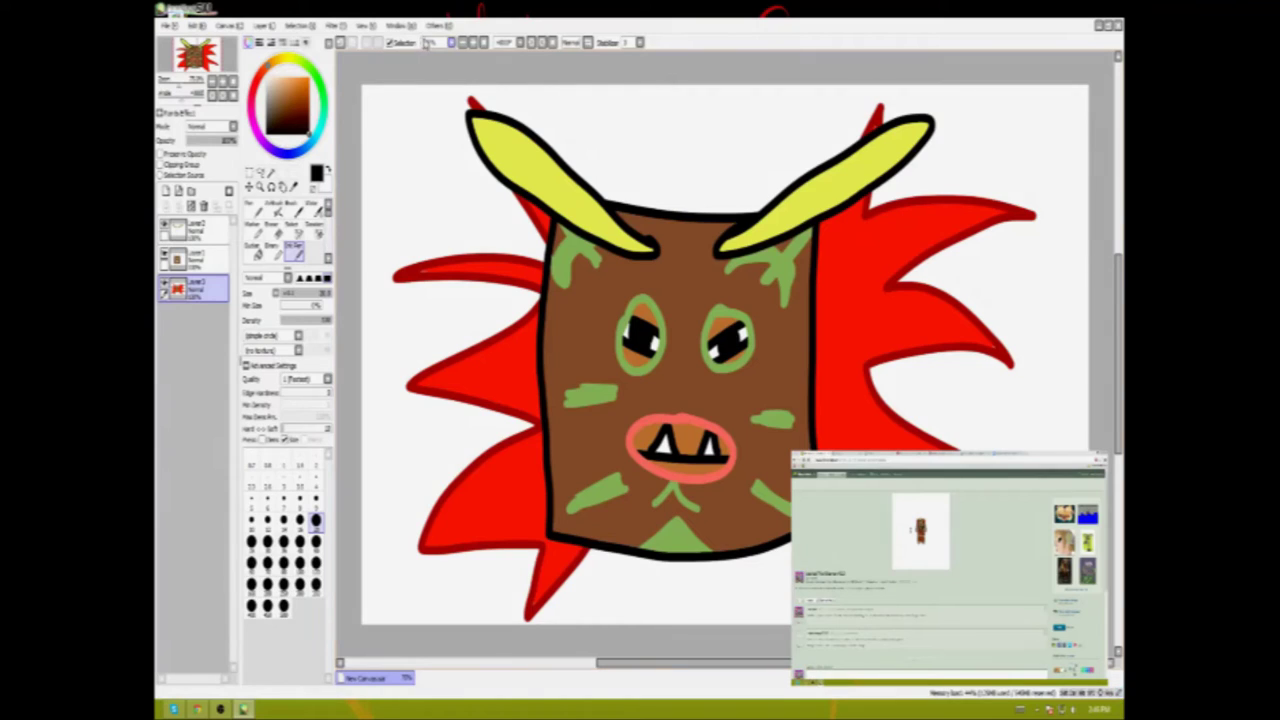
Select the four white eye highlights and paint them a light peach-orange.
left_click(274, 74)
left_click(271, 172)
left_click(623, 330)
left_click(658, 345)
left_click(711, 352)
left_click(745, 332)
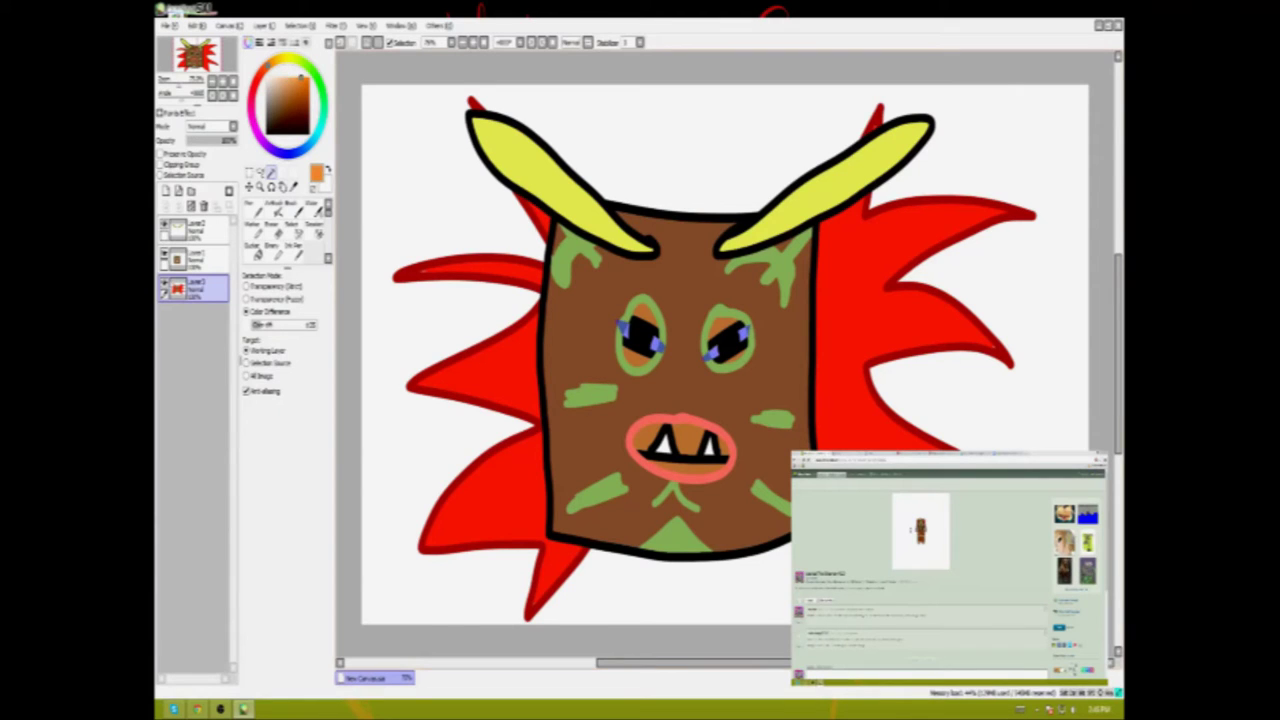
left_click(293, 249)
left_click_drag(711, 352, 745, 333)
key("ctrl+d")
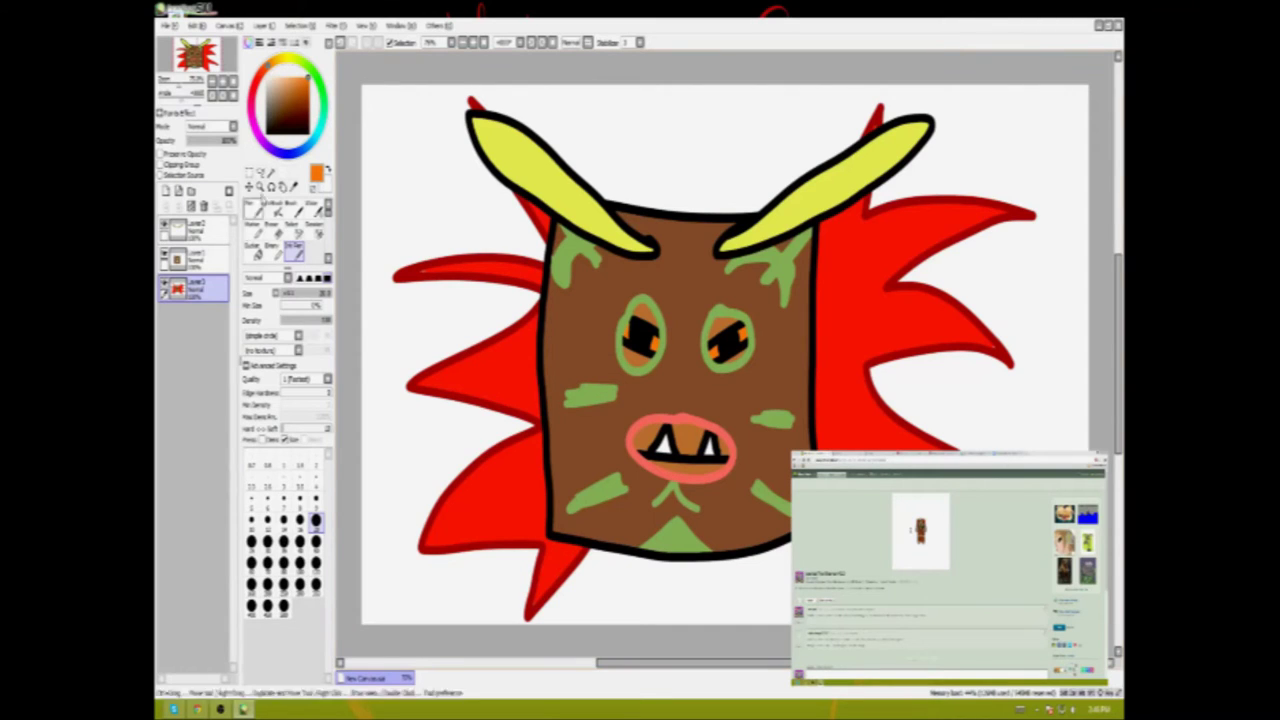
Outline spikes in black on top of the head between the horns.
left_click(300, 130)
mouse_move(630, 212)
left_mouse_down()
mouse_move(648, 110)
mouse_move(662, 210)
mouse_move(746, 212)
mouse_move(786, 192)
mouse_move(591, 192)
left_mouse_up()
left_click(165, 228)
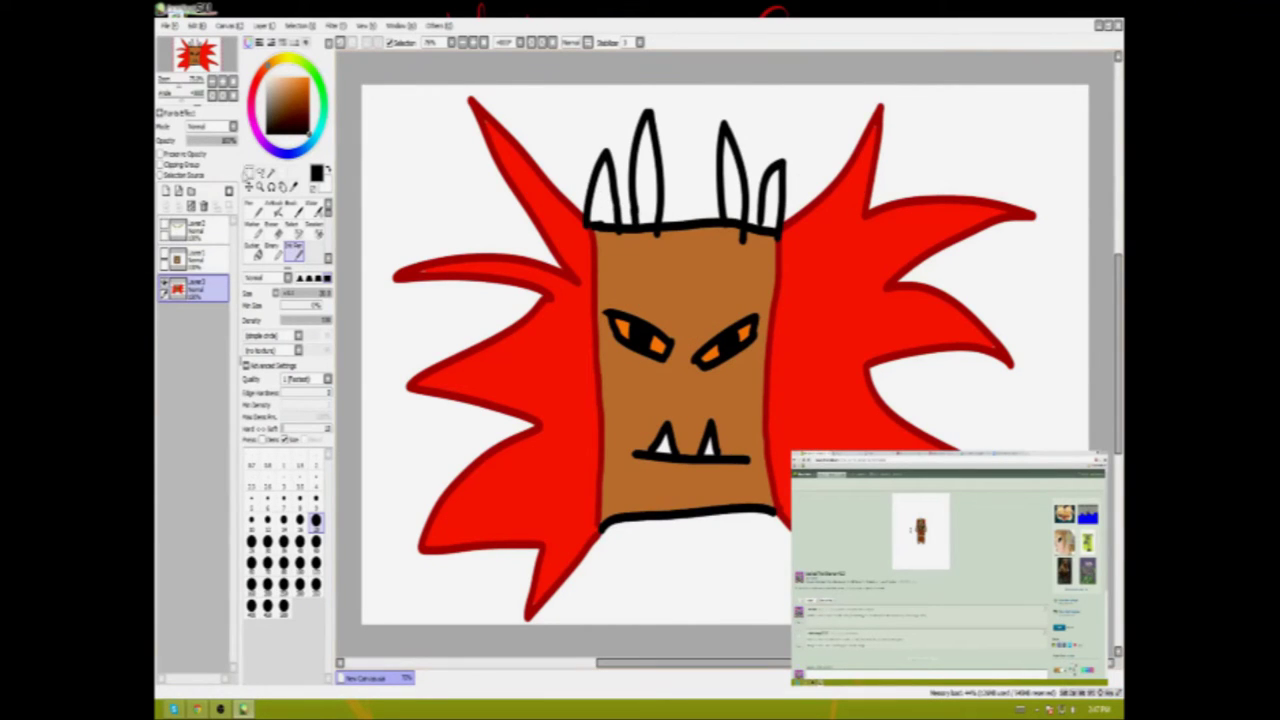
left_click(165, 228)
Bucket-fill the four head spikes green.
key("x")
left_click(257, 250)
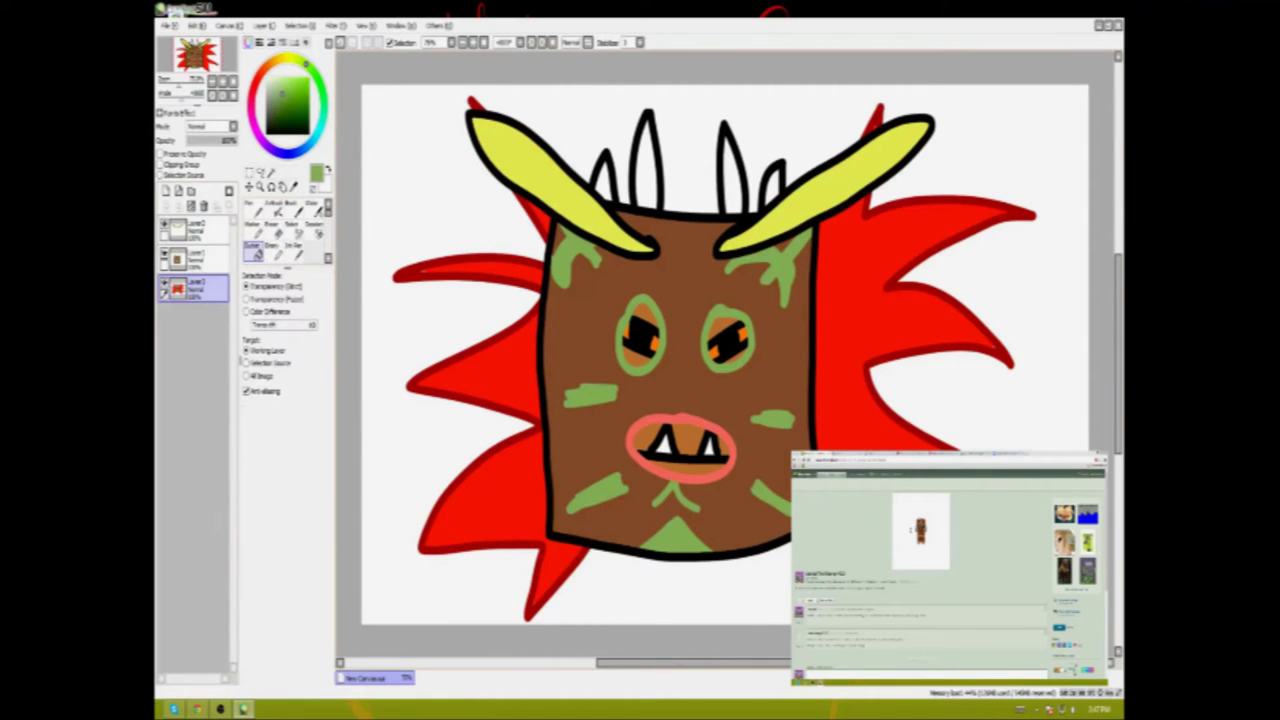
left_click(648, 165)
left_click(732, 175)
left_click(292, 100)
left_click(772, 188)
left_click(604, 182)
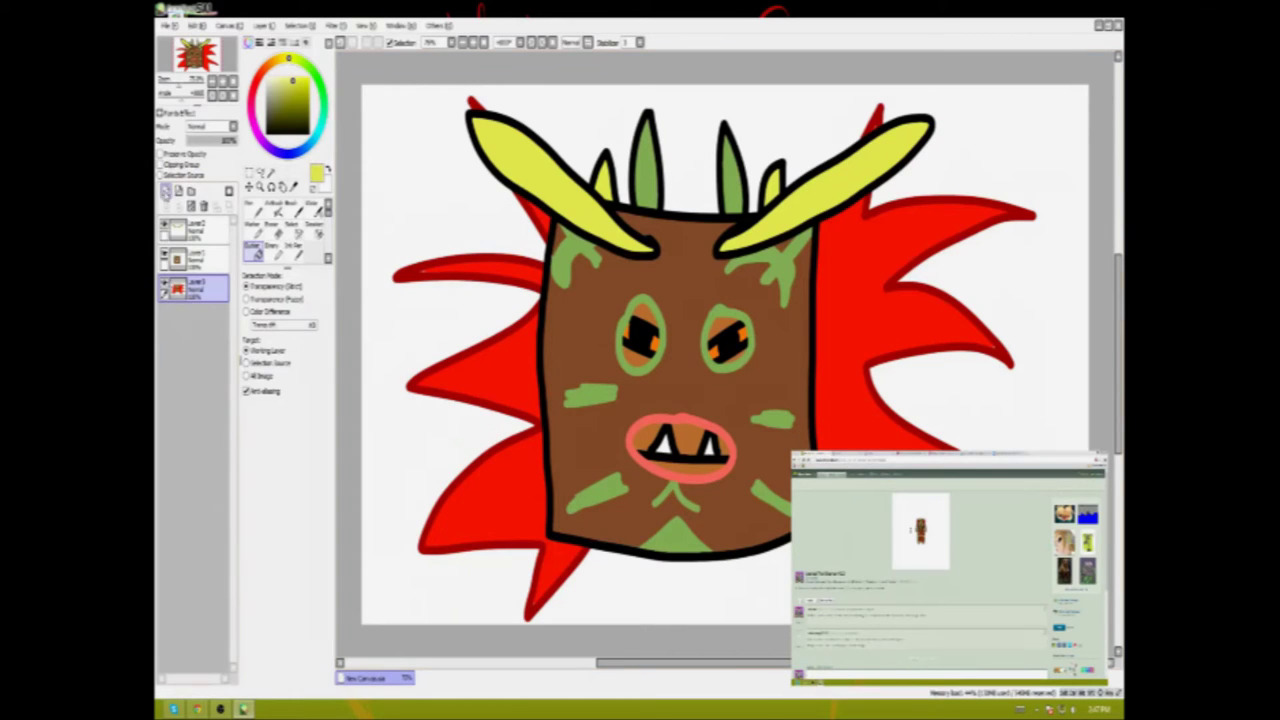
On a new layer, pen the body's left edge, fur zigzag and arching shoulder line in black.
left_click(165, 190)
left_click(293, 250)
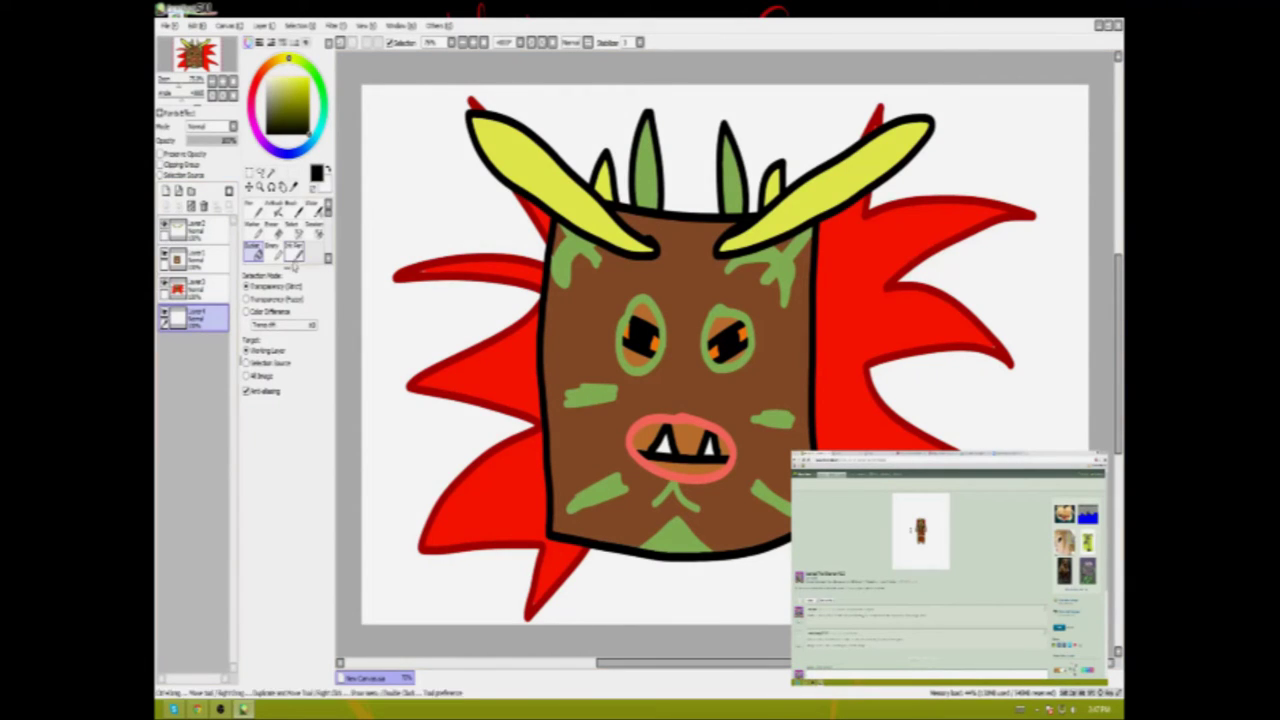
left_click_drag(462, 552, 434, 622)
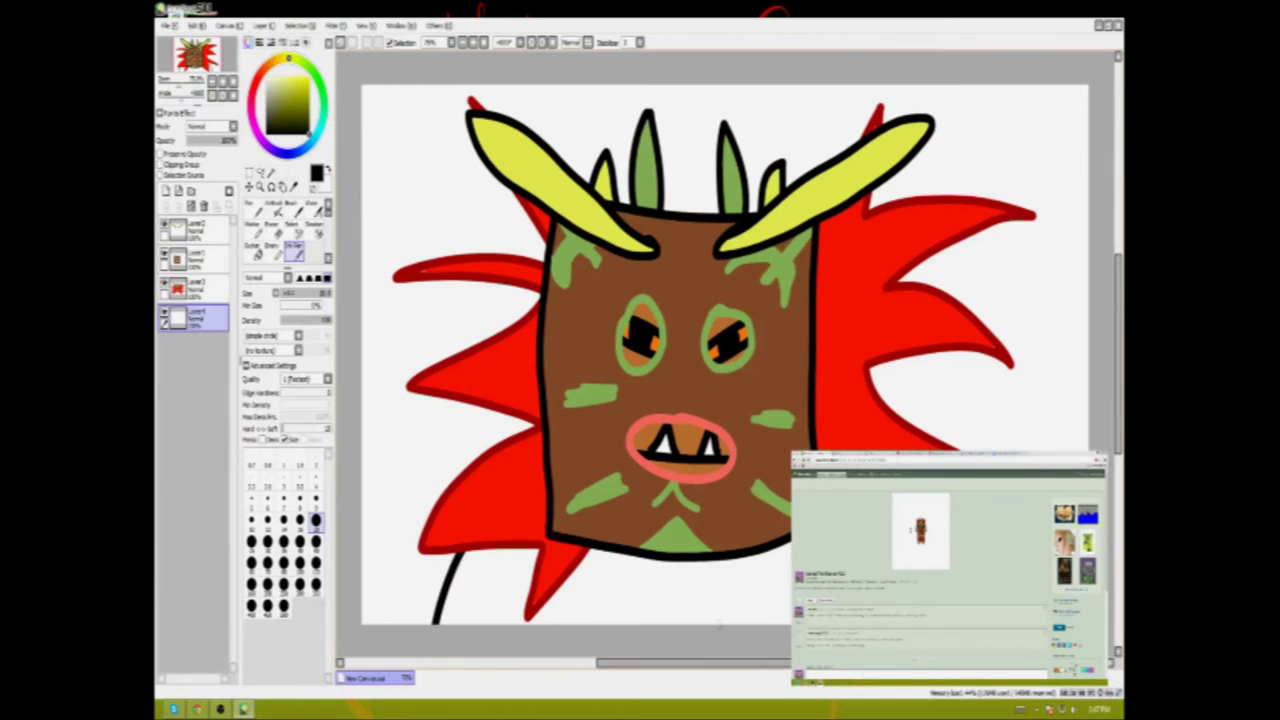
left_click_drag(458, 558, 540, 556)
left_click_drag(565, 578, 572, 622)
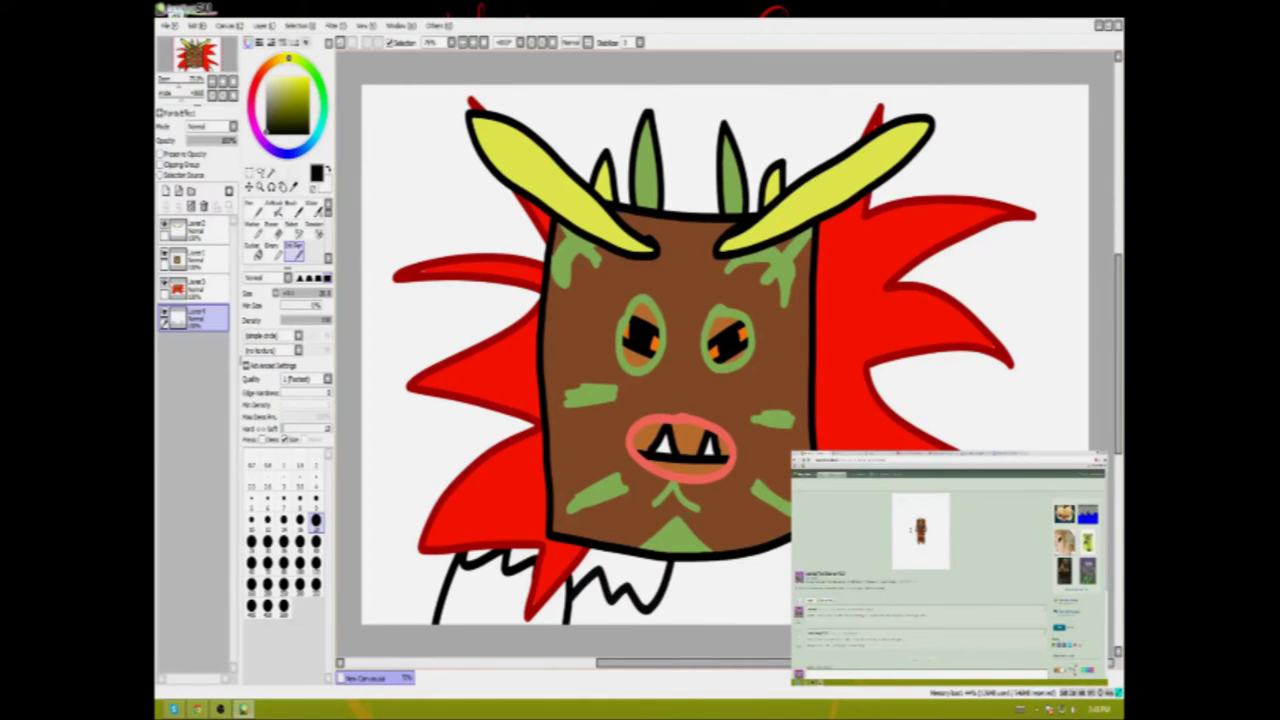
mouse_move(560, 490)
left_mouse_down()
mouse_move(686, 518)
mouse_move(700, 575)
mouse_move(794, 570)
left_mouse_up()
left_click_drag(790, 476, 676, 516)
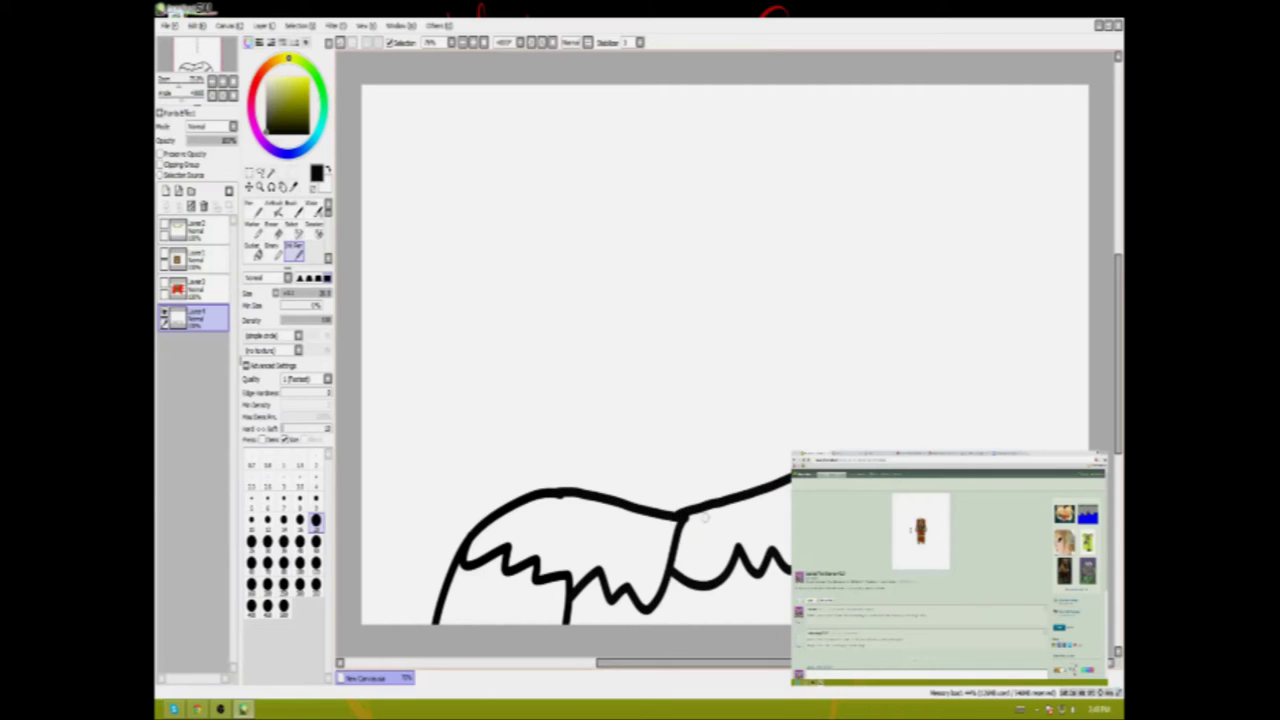
left_click_drag(692, 586, 716, 622)
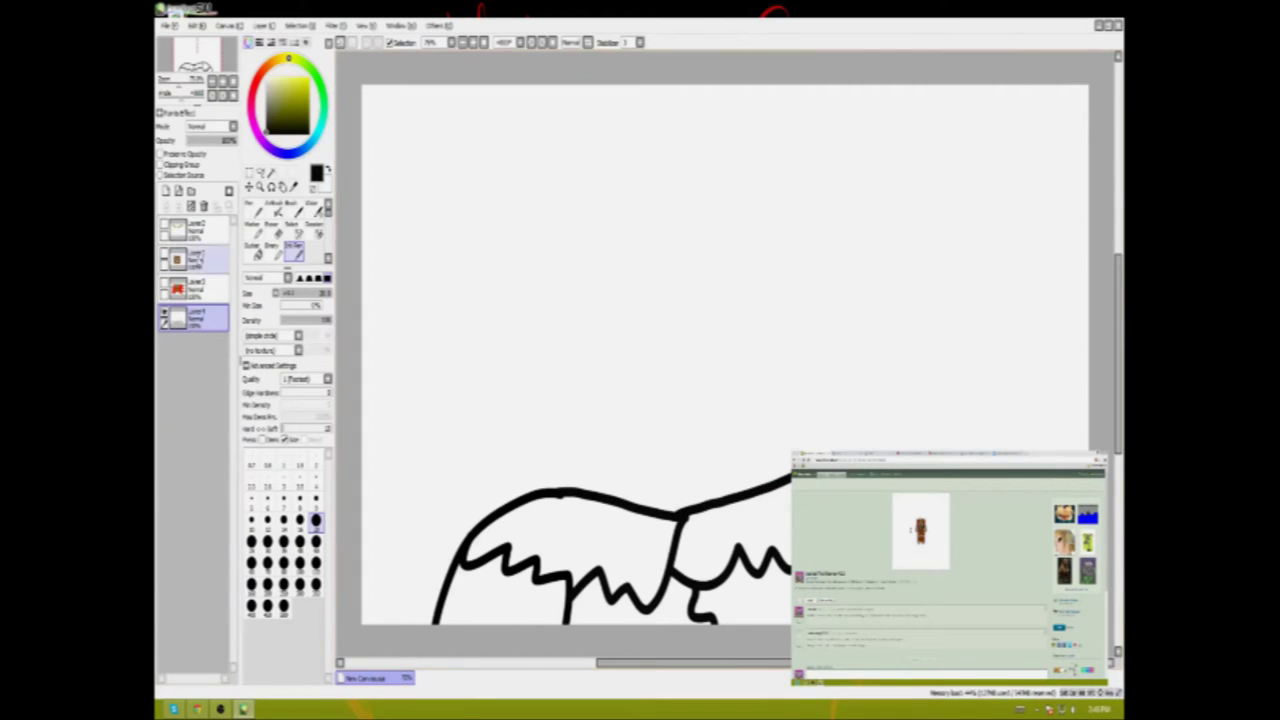
Show the hidden layers again and bucket-fill the body and fur pockets with the mask's brown.
left_click(165, 258)
left_click(165, 288)
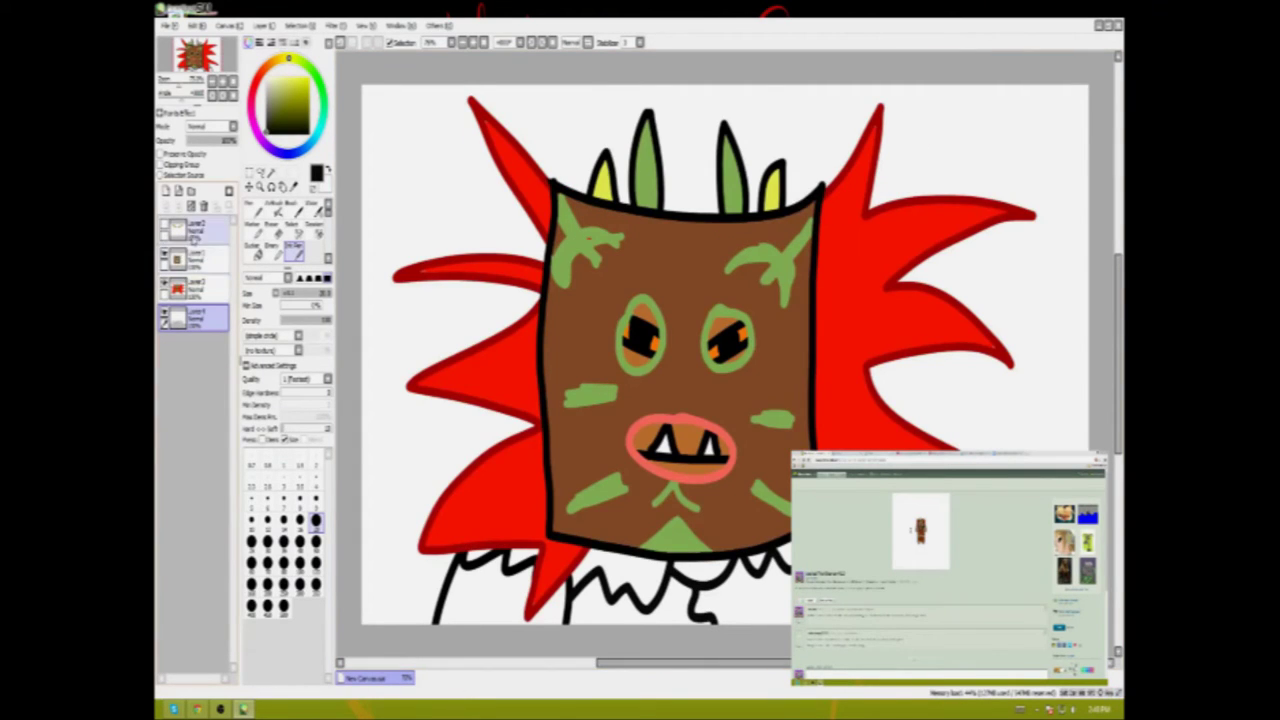
right_click(690, 300)
left_click(252, 248)
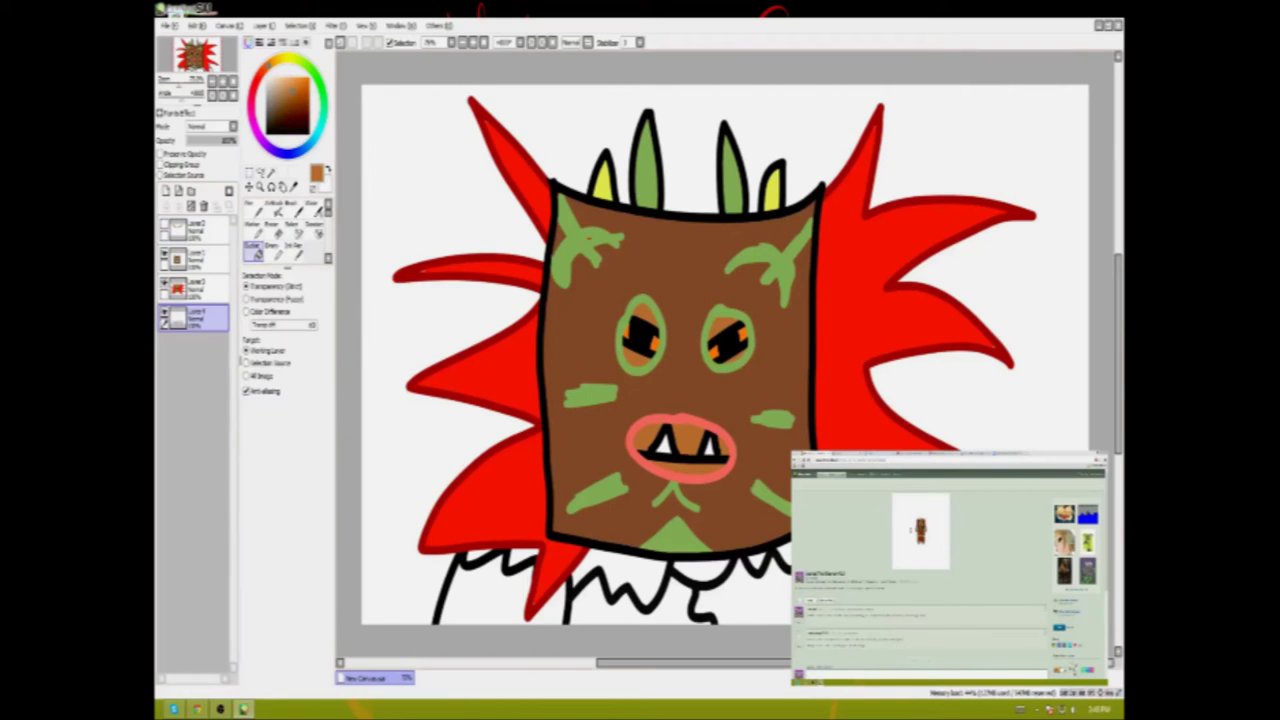
left_click(480, 598)
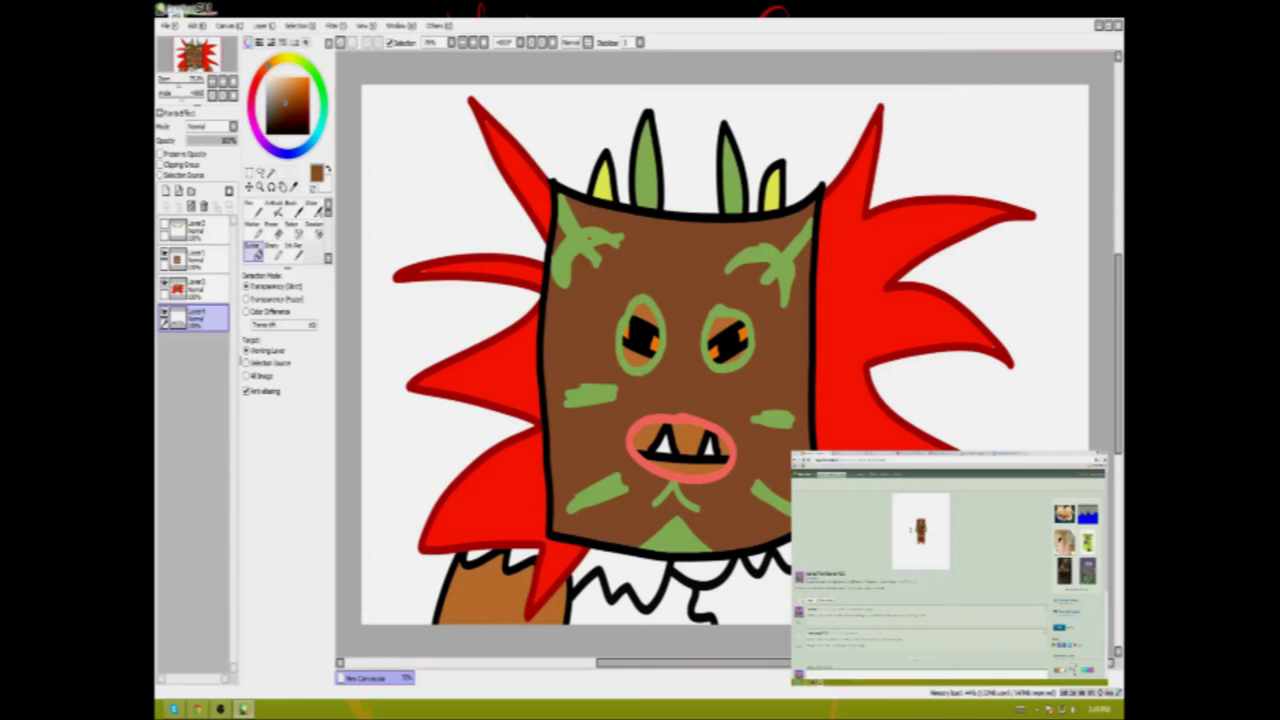
left_click(620, 580)
left_click(745, 595)
left_click(700, 570)
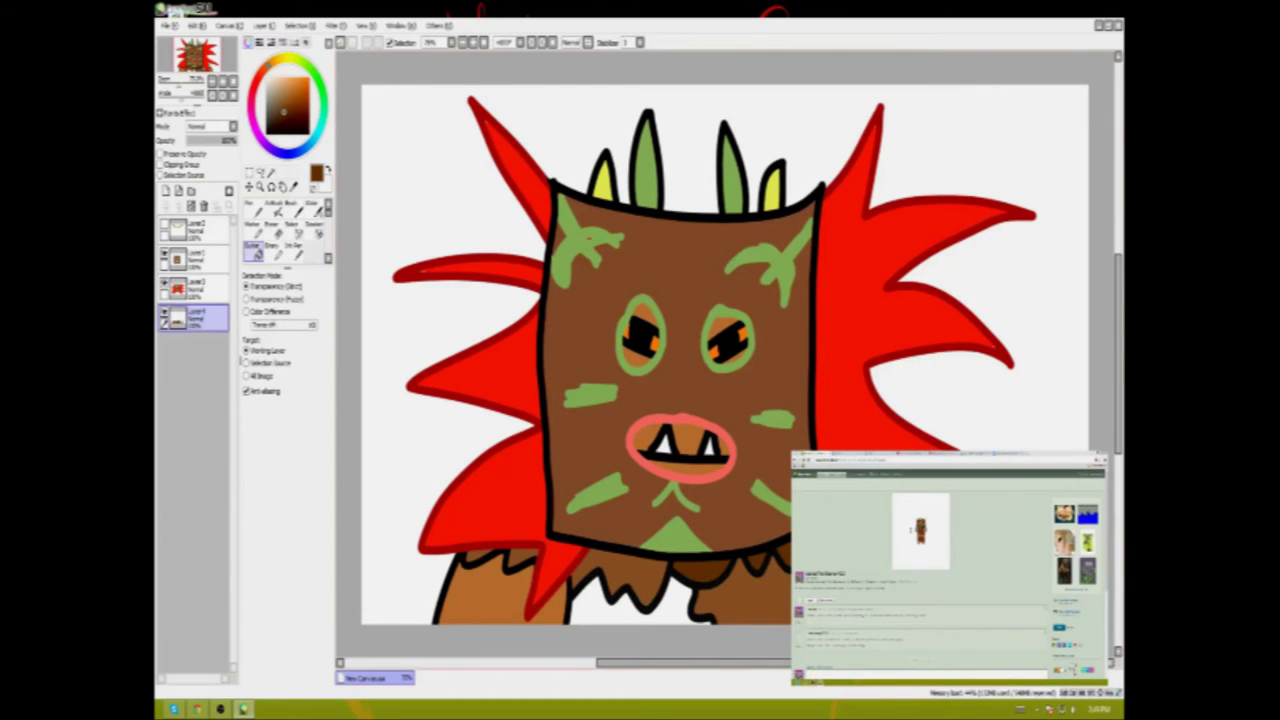
left_click(640, 600)
Pick a lighter brown, add another layer on top, and set the inking pen to black.
left_click(295, 95)
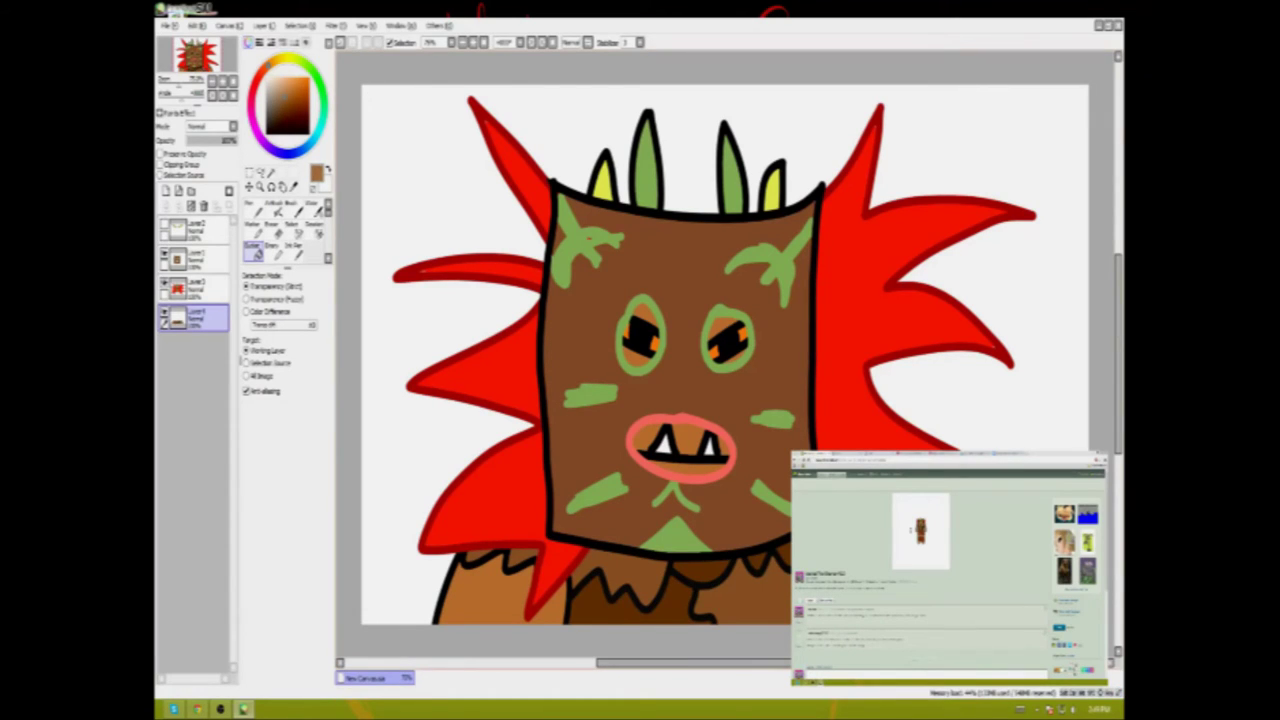
left_click(165, 190)
left_click(192, 230)
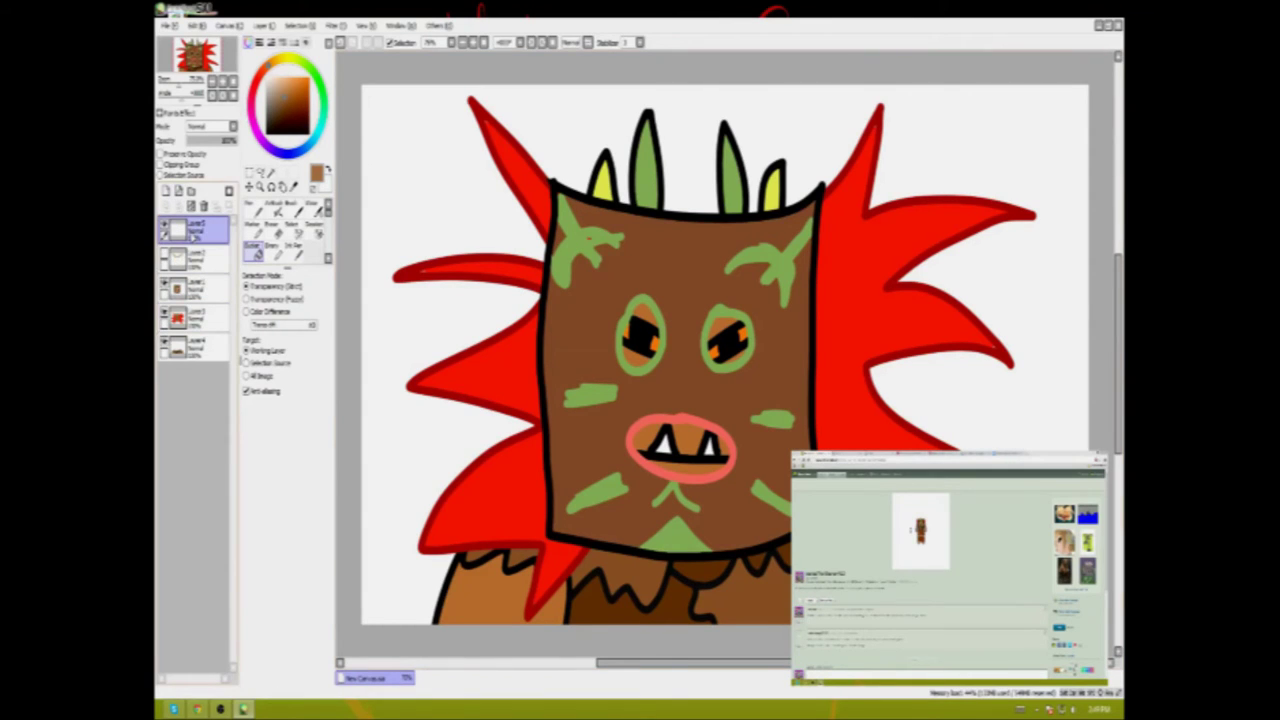
left_click(293, 248)
Outline the right arm gripping an axe and the left axe with its handle.
left_click_drag(800, 322, 780, 600)
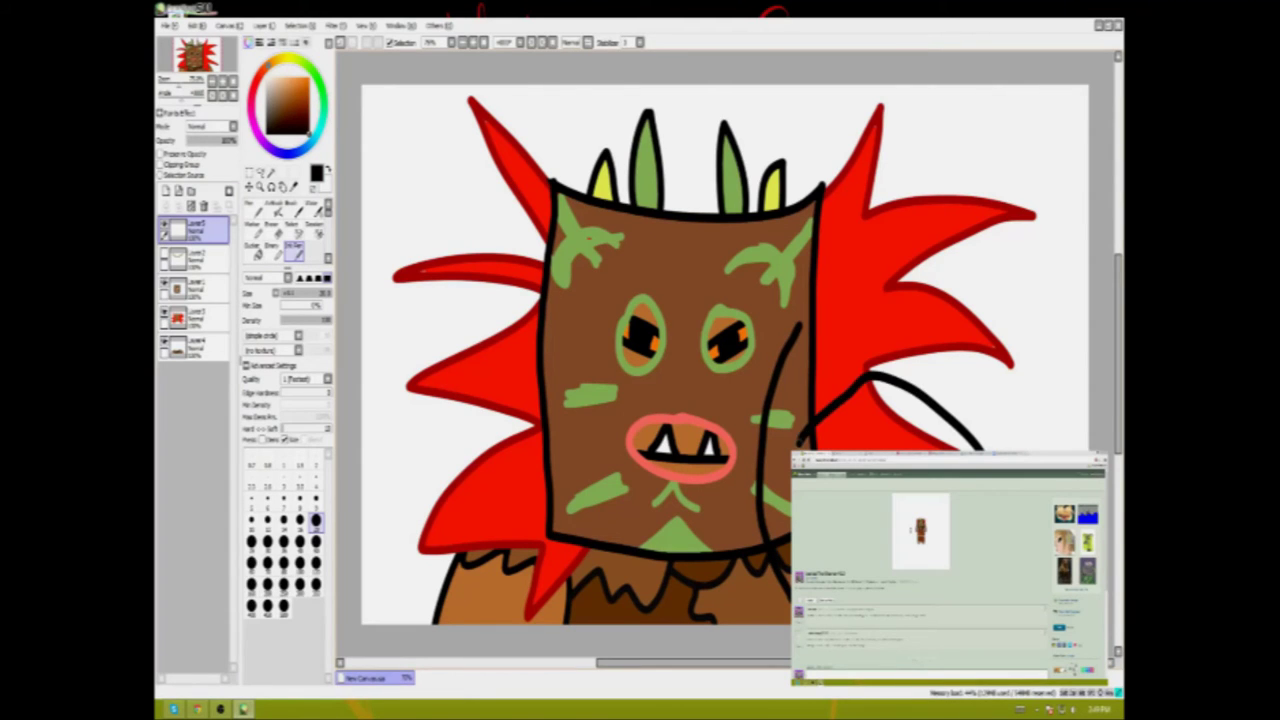
key("ctrl+z")
left_click_drag(800, 326, 773, 455)
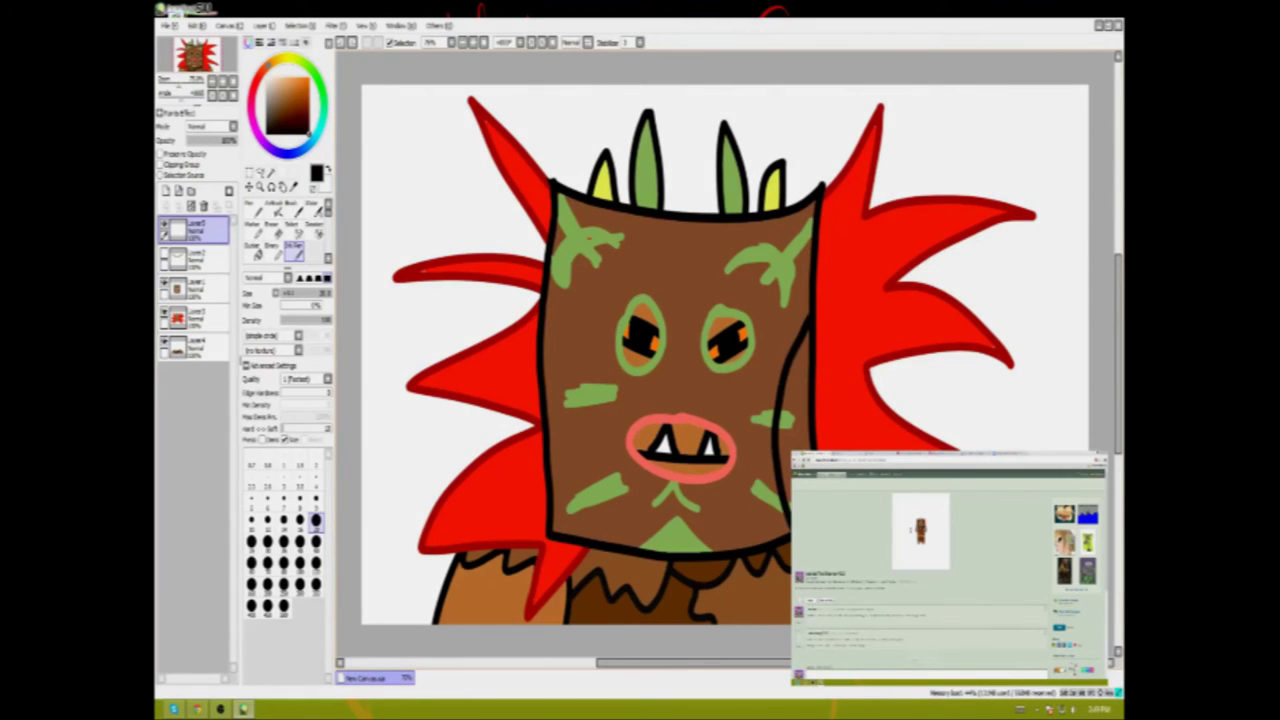
left_click_drag(802, 330, 968, 450)
mouse_move(868, 420)
left_mouse_down()
mouse_move(880, 356)
mouse_move(902, 428)
left_mouse_up()
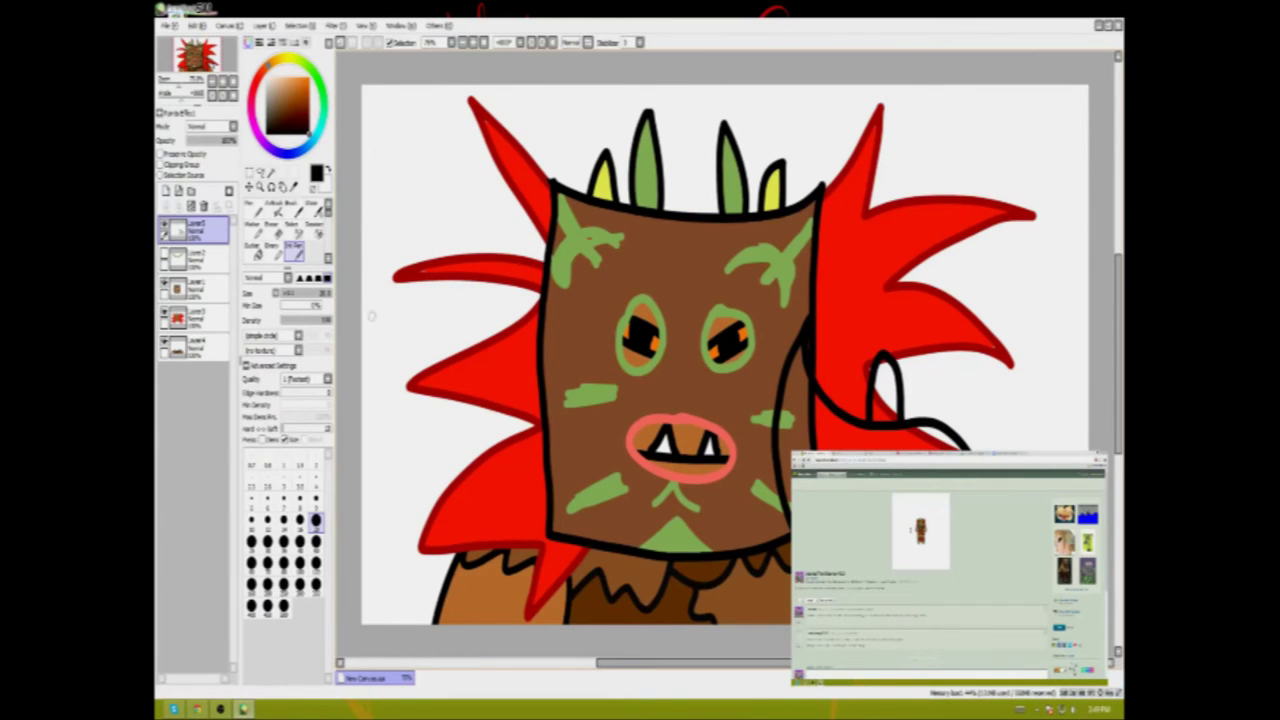
mouse_move(550, 312)
left_mouse_down()
mouse_move(588, 530)
mouse_move(445, 468)
mouse_move(390, 575)
mouse_move(548, 320)
left_mouse_up()
mouse_move(456, 396)
left_mouse_down()
mouse_move(480, 298)
mouse_move(492, 394)
left_mouse_up()
left_click_drag(462, 466, 462, 626)
left_click_drag(492, 460, 490, 626)
Bucket-fill both axe blades grey and both handles brown.
left_click(266, 94)
left_click(254, 250)
left_click(530, 430)
left_click(820, 415)
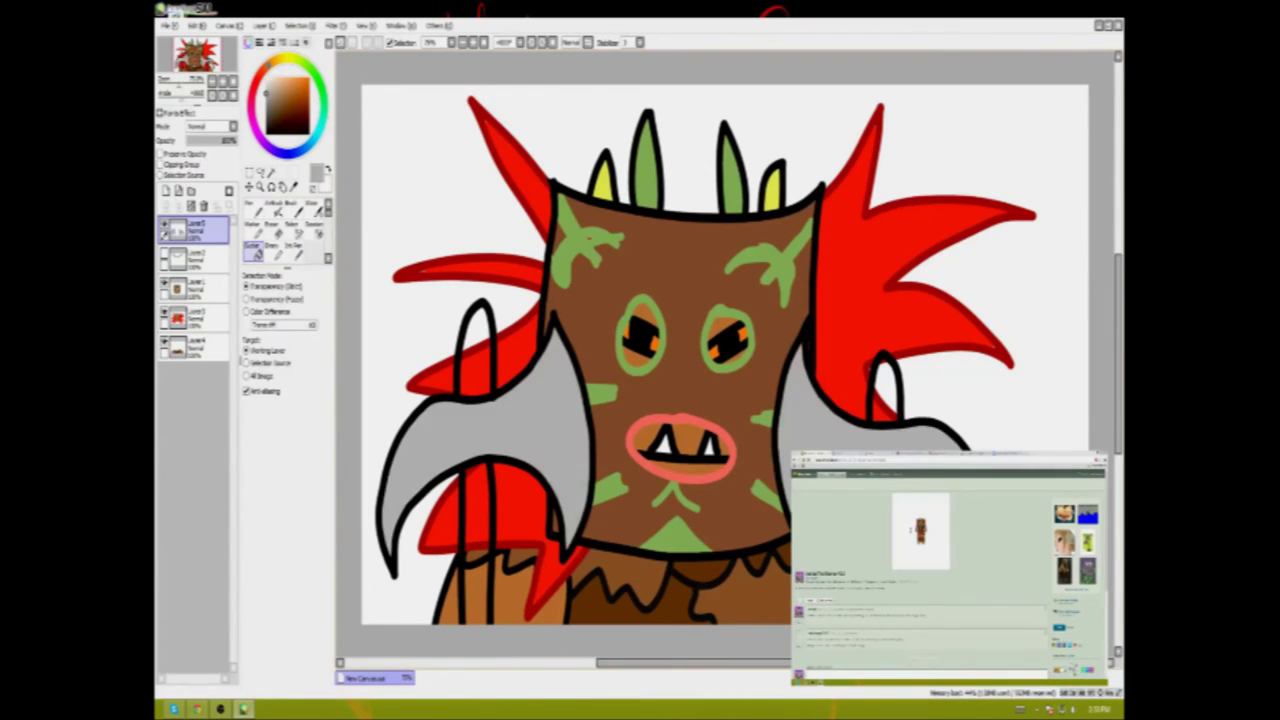
left_click(284, 103)
left_click(884, 390)
left_click(476, 350)
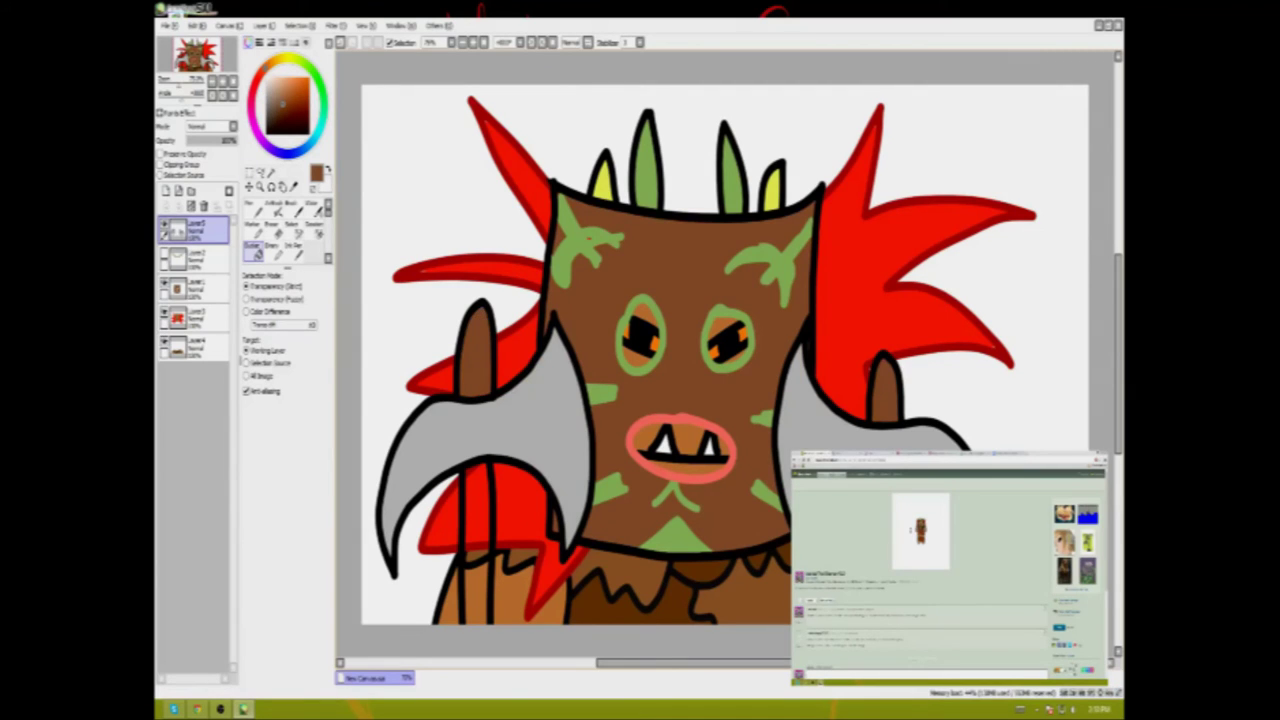
left_click(476, 540)
Paint a light highlight down the left blade with a larger brush, then add a new layer.
left_click(294, 250)
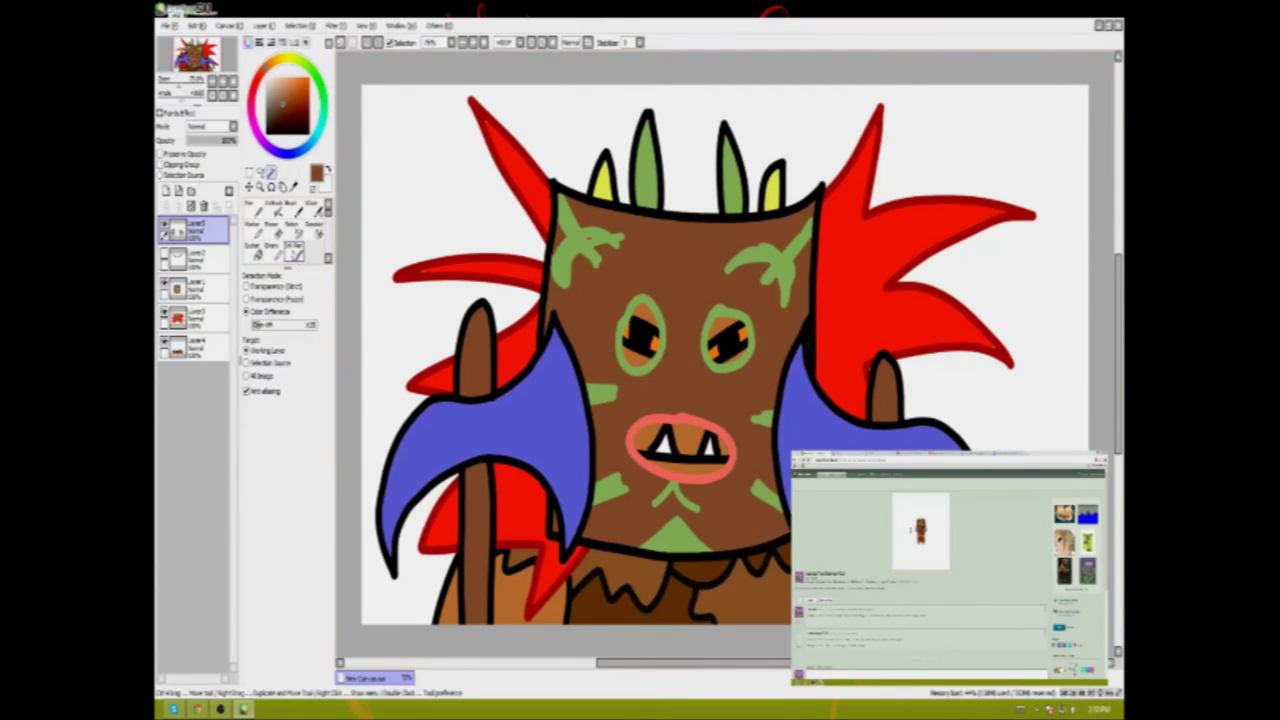
key("ctrl+z")
left_click(316, 541)
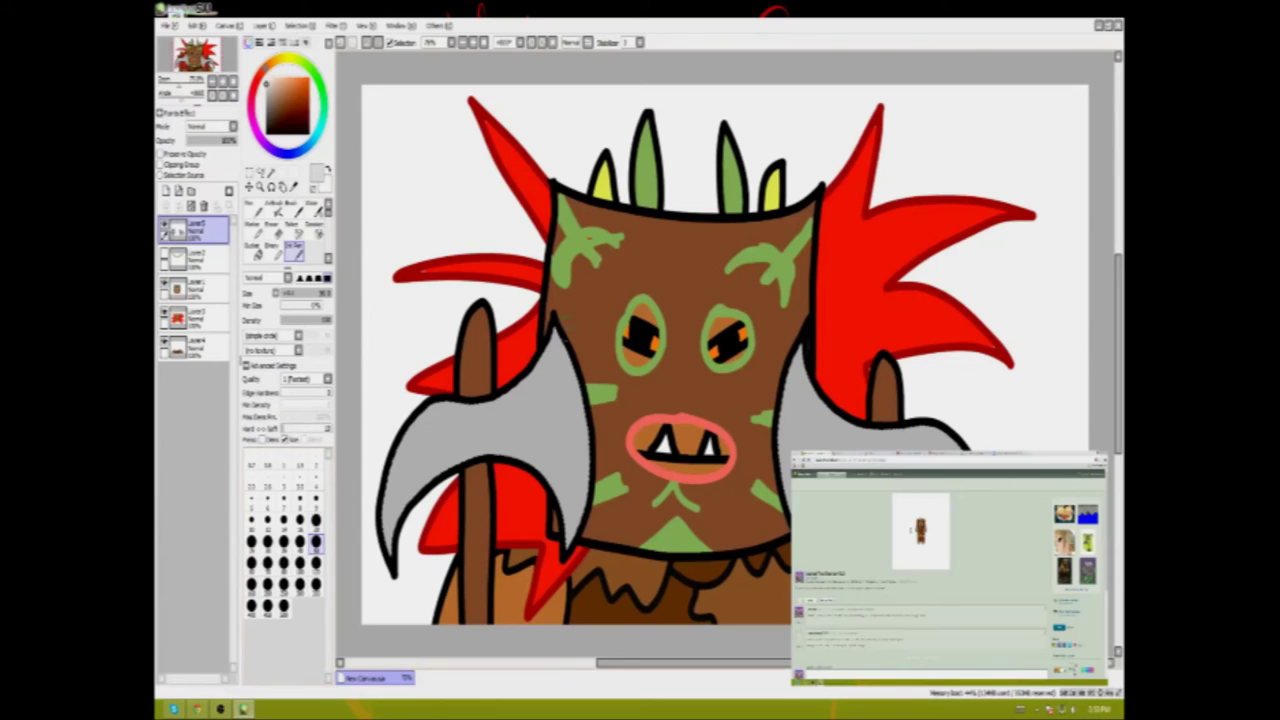
left_click_drag(548, 318, 575, 545)
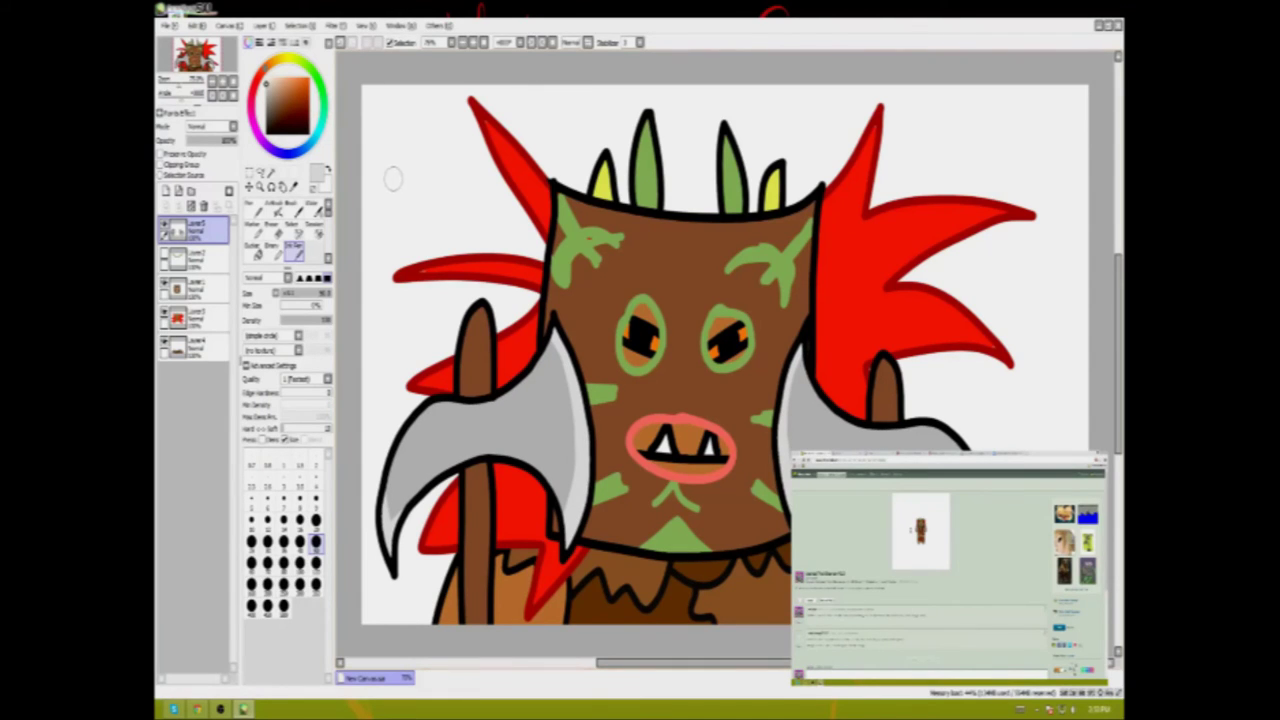
left_click(165, 190)
Move the new layer to the bottom and outline and fill the left canopy dark green.
left_click_drag(193, 230, 195, 372)
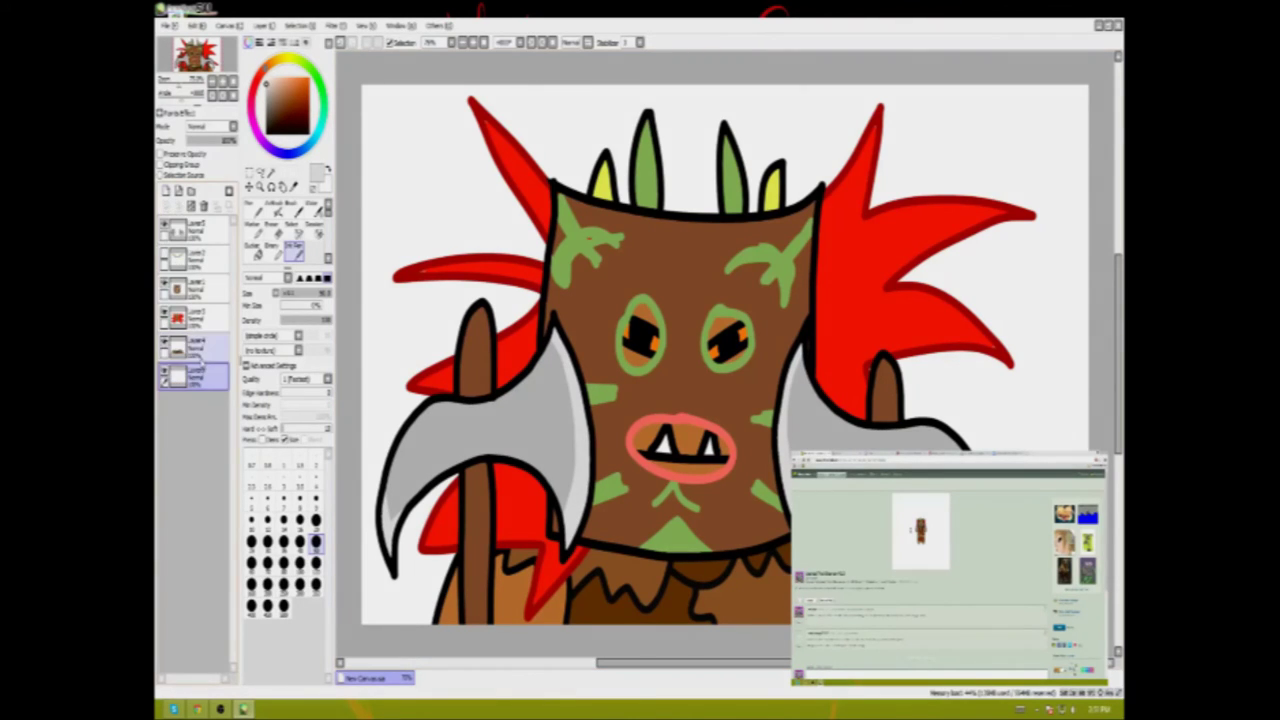
left_click(317, 88)
left_click(288, 113)
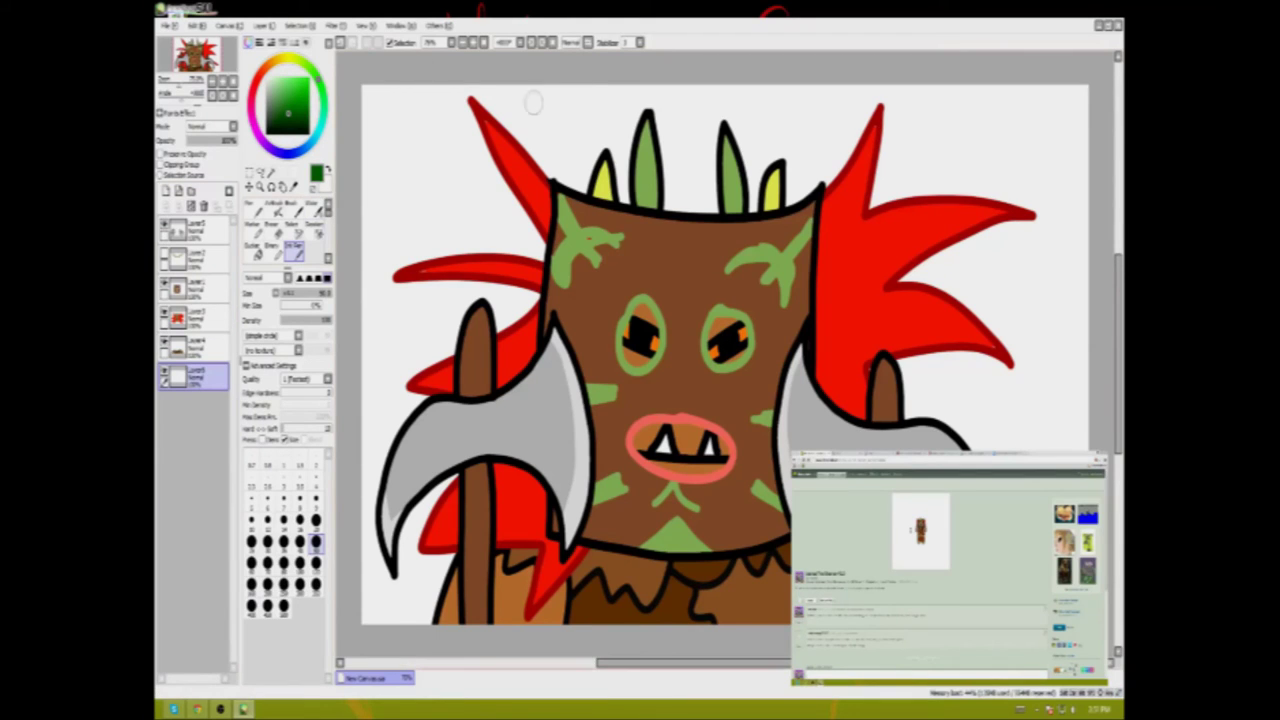
left_click_drag(550, 86, 630, 188)
left_click_drag(431, 443, 362, 530)
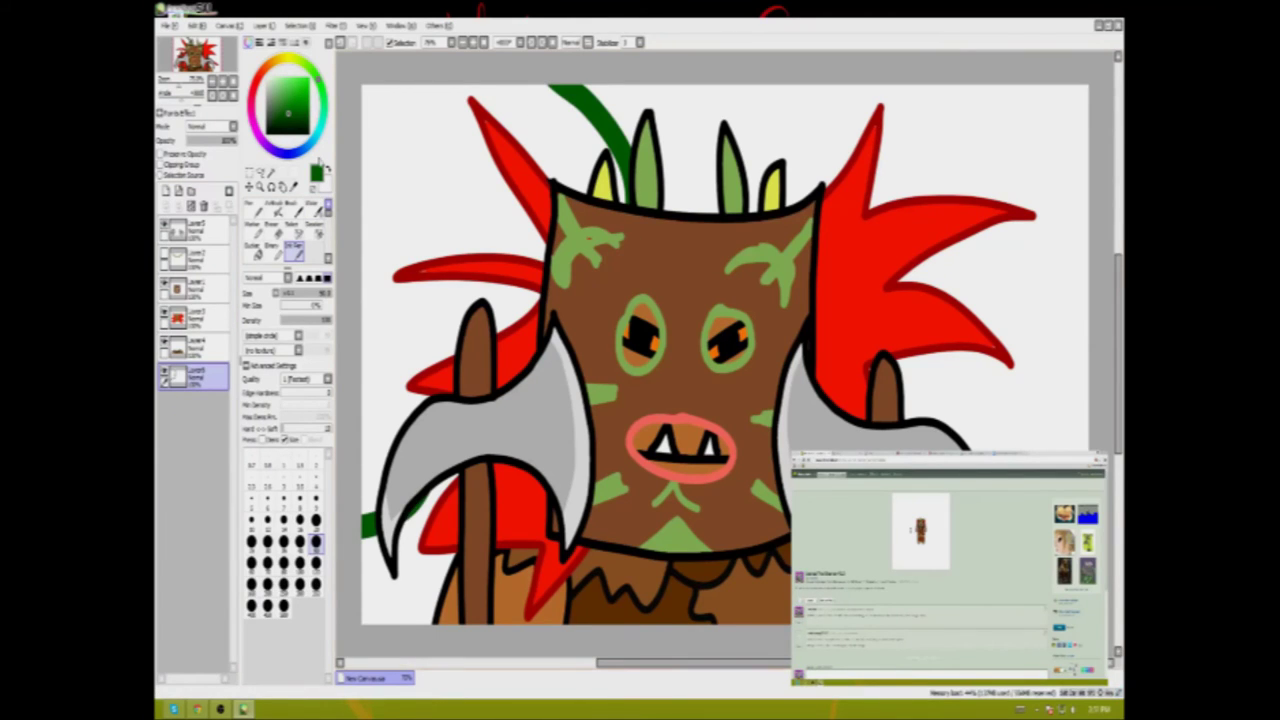
left_click(255, 253)
left_click(430, 180)
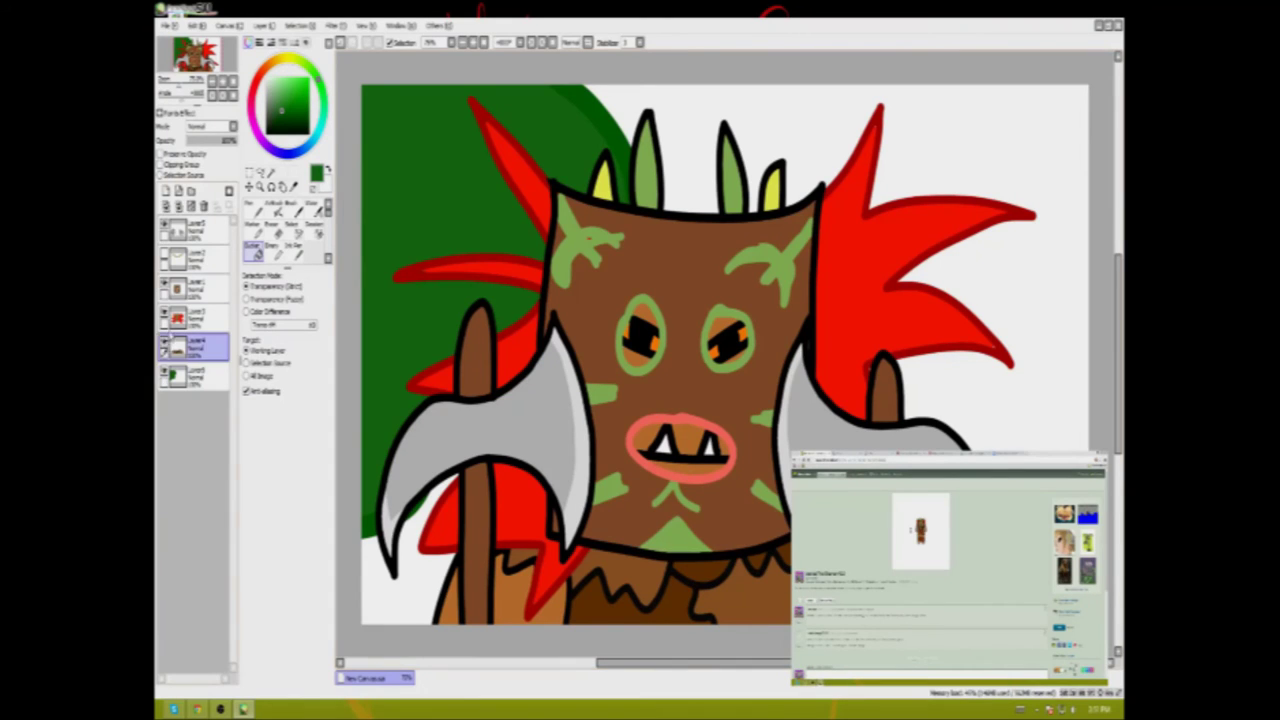
Hide the monster layers, outline more foliage clumps to the right and top, and fill them dark green.
left_click_drag(165, 347, 165, 228)
left_click(293, 250)
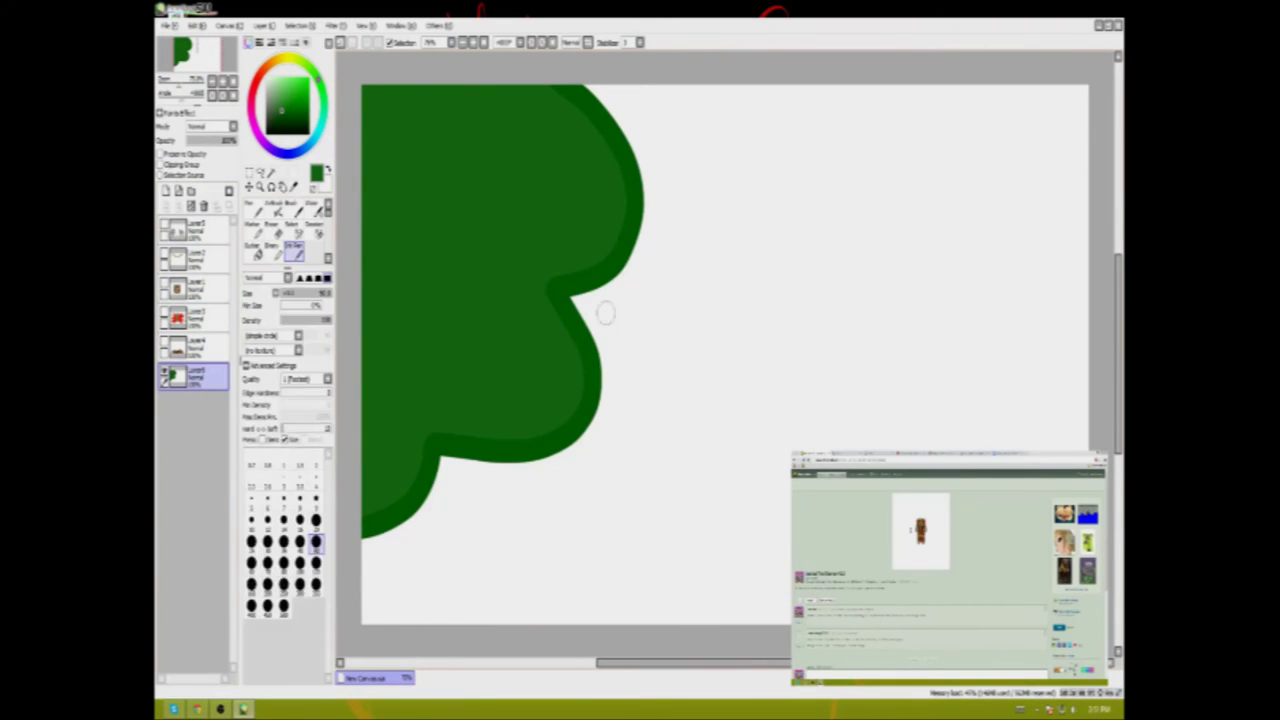
left_click_drag(570, 452, 762, 358)
left_click_drag(795, 435, 820, 283)
left_click_drag(762, 218, 943, 262)
left_click_drag(912, 292, 1088, 352)
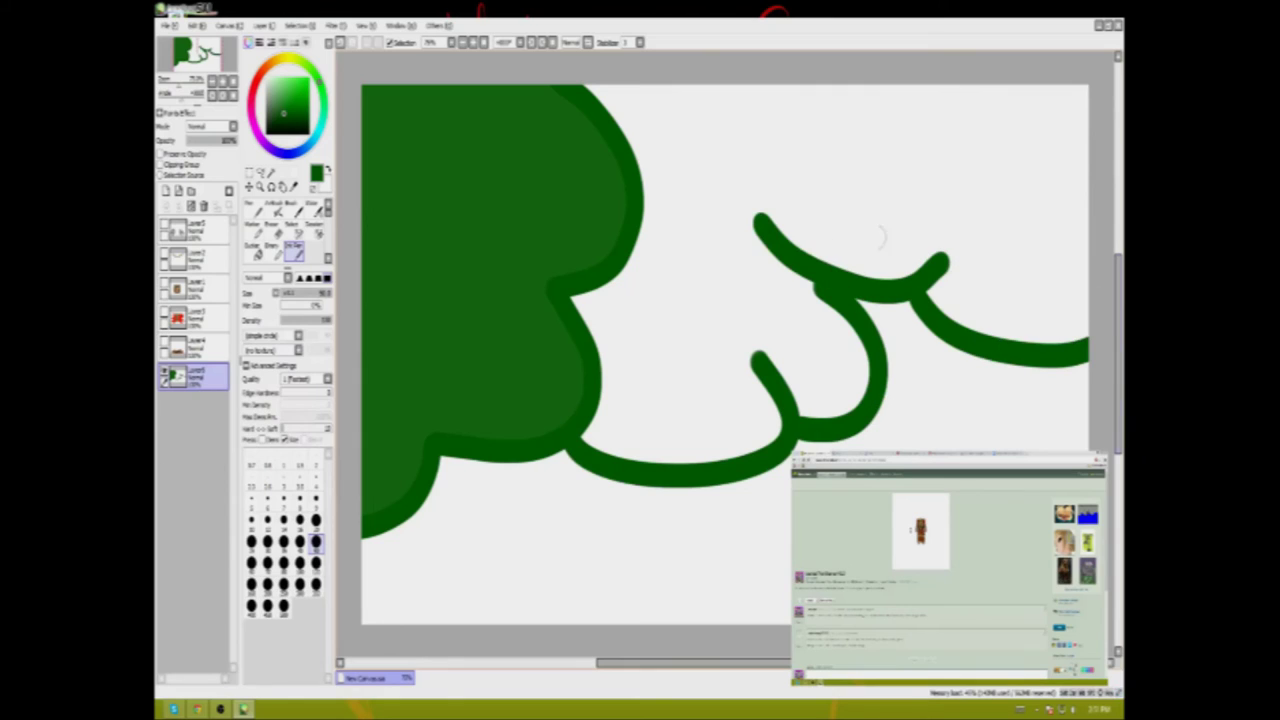
left_click_drag(792, 214, 745, 110)
left_click_drag(703, 148, 648, 86)
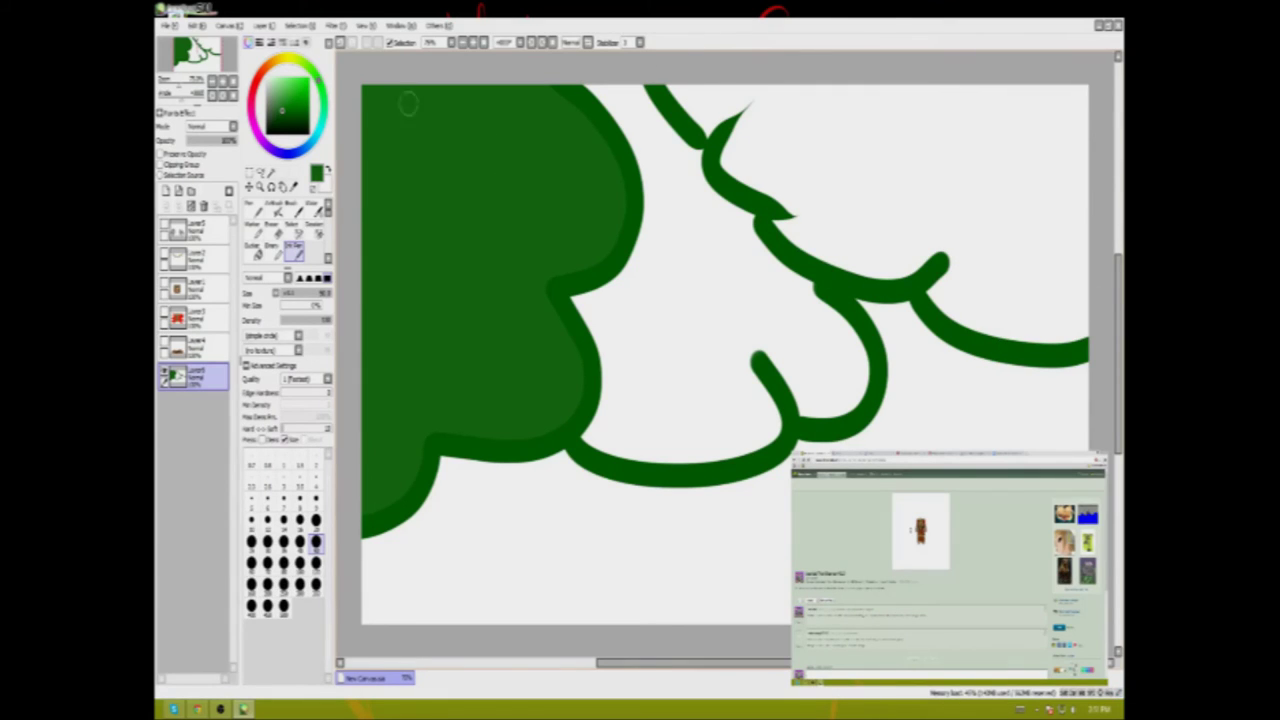
left_click(257, 251)
left_click(900, 180)
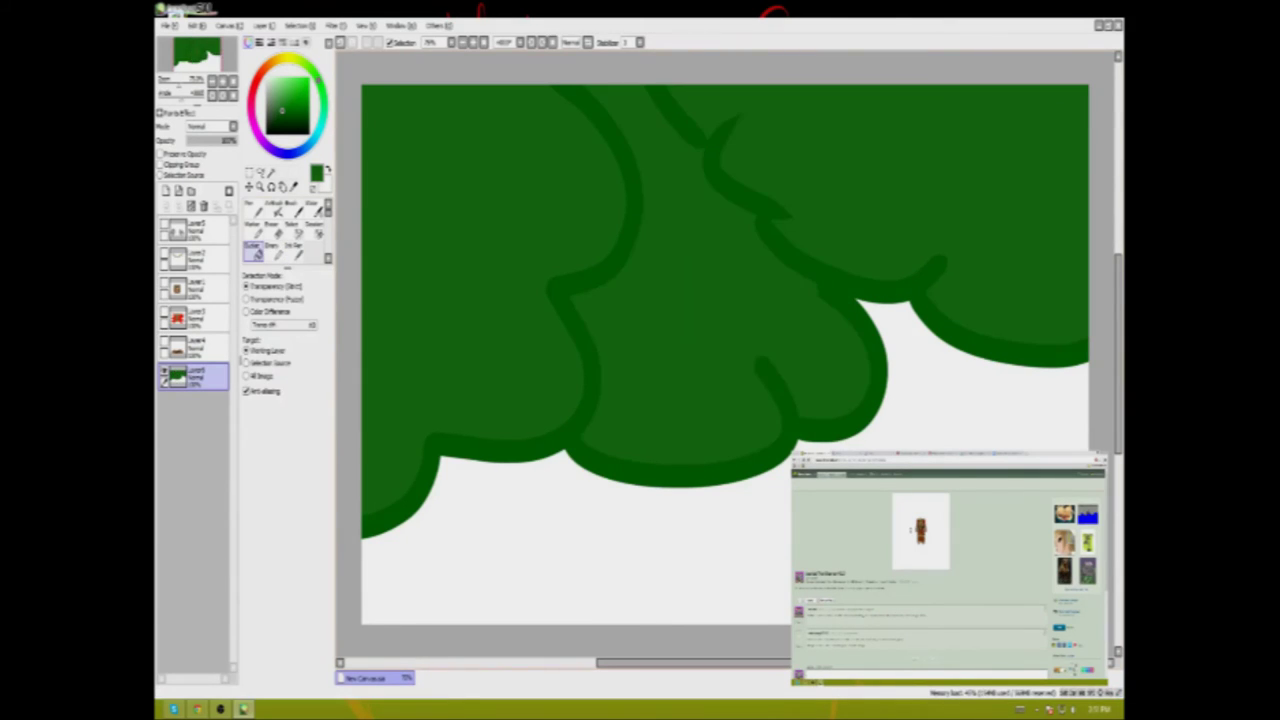
left_click(165, 190)
Pen four tree trunks below the canopy in a dark brown.
left_click(300, 62)
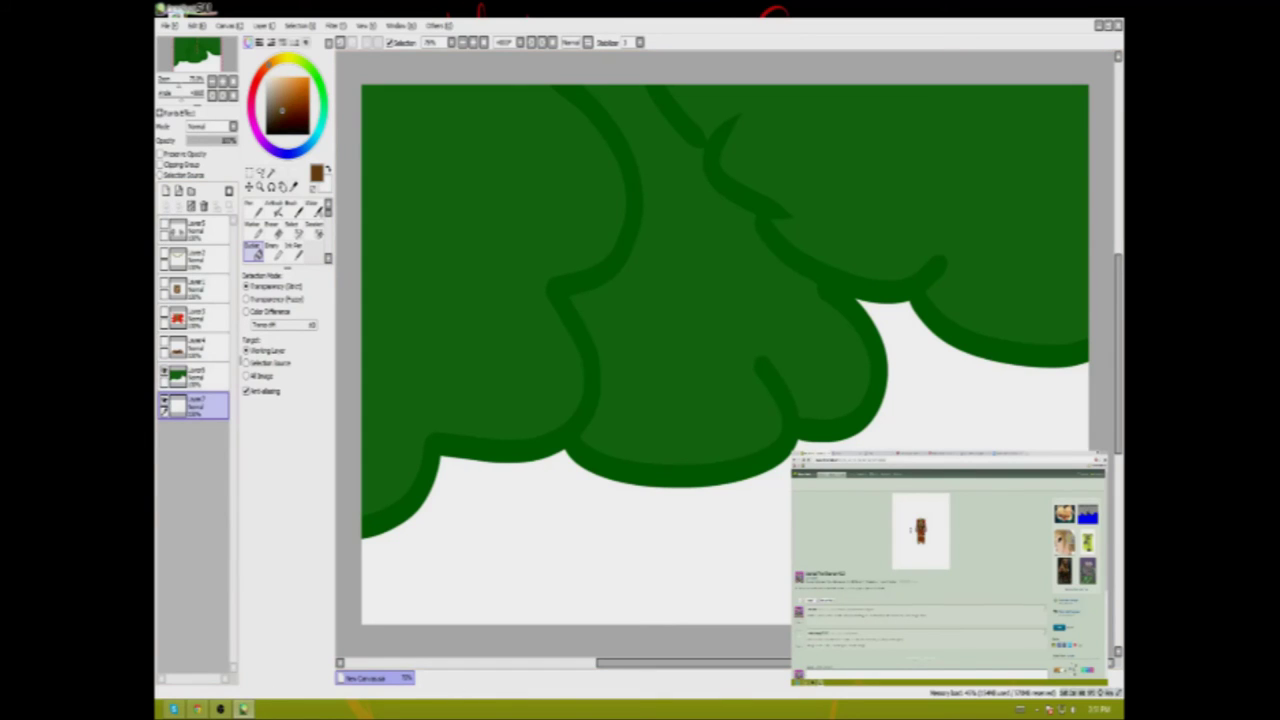
left_click(282, 120)
left_click(293, 250)
left_click_drag(462, 420, 438, 624)
left_click_drag(672, 449, 660, 624)
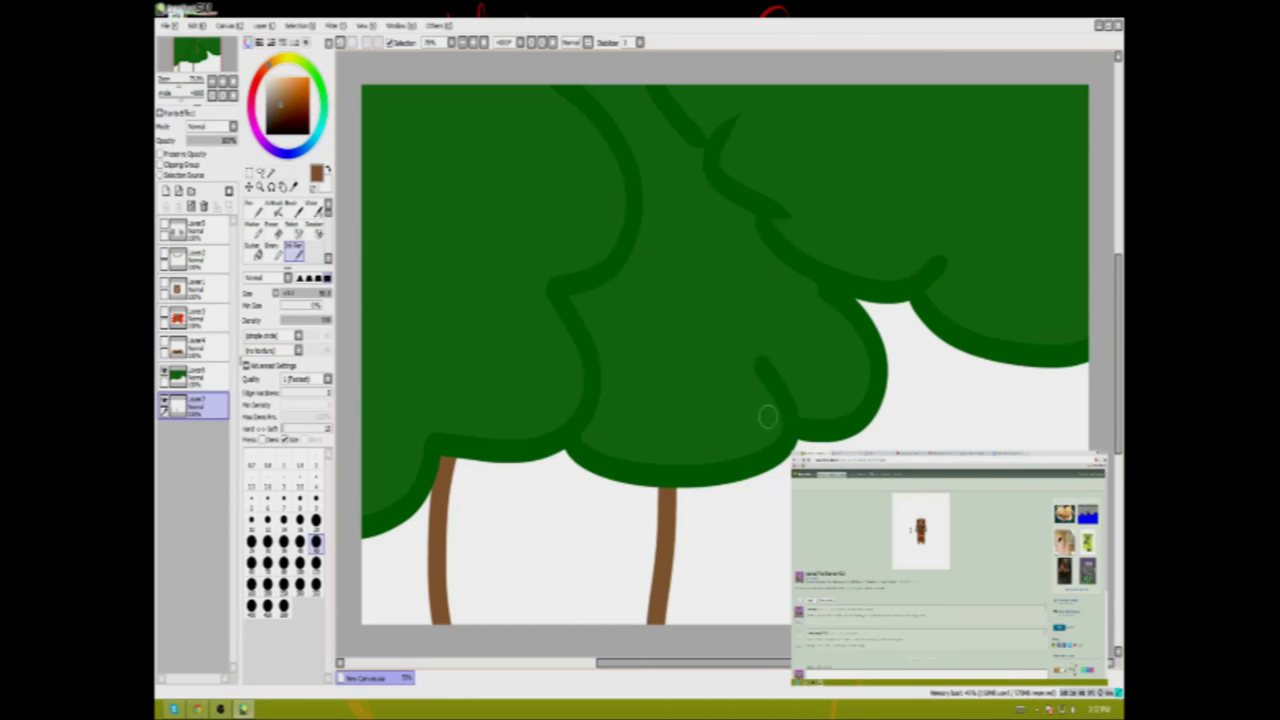
left_click_drag(768, 417, 782, 624)
left_click_drag(998, 345, 985, 455)
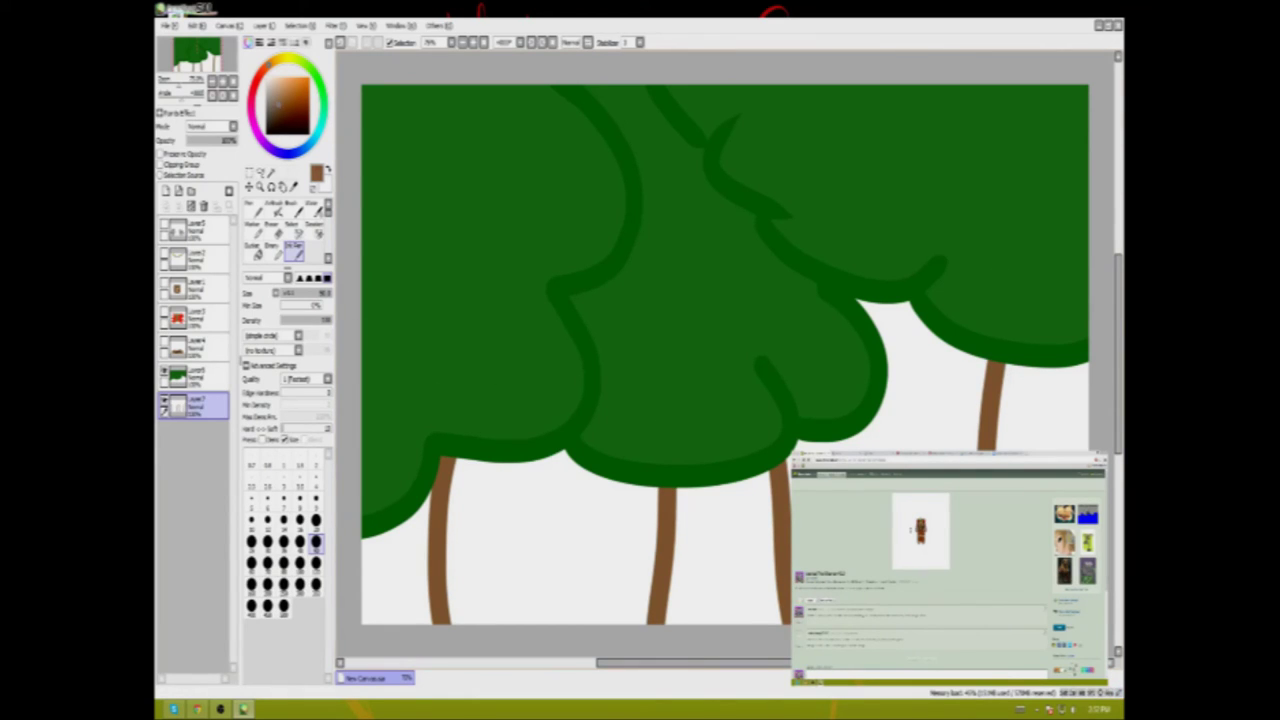
Bucket-fill the trunks brown and Magic Wand the empty area around them.
left_click(252, 250)
left_click(400, 570)
left_click(720, 560)
left_click(1040, 405)
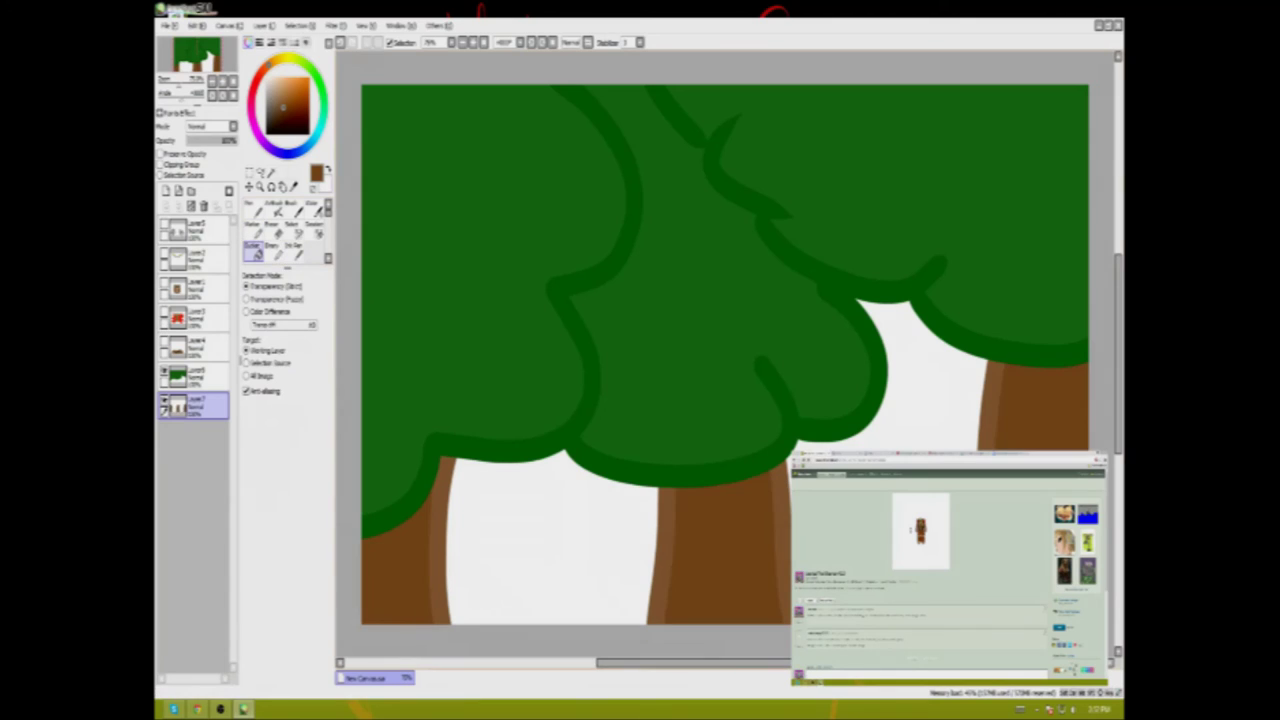
left_click(270, 172)
left_click(540, 540)
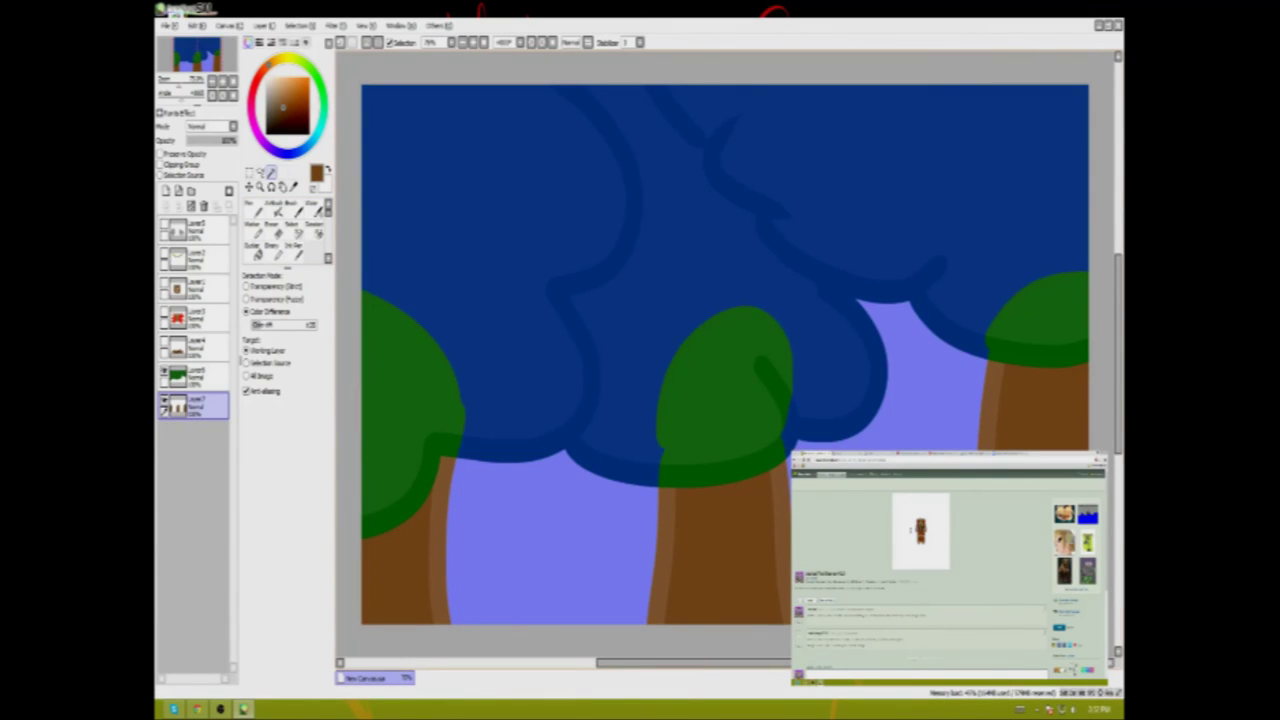
Brush a bright green hill between the left and middle trunks.
left_click(323, 75)
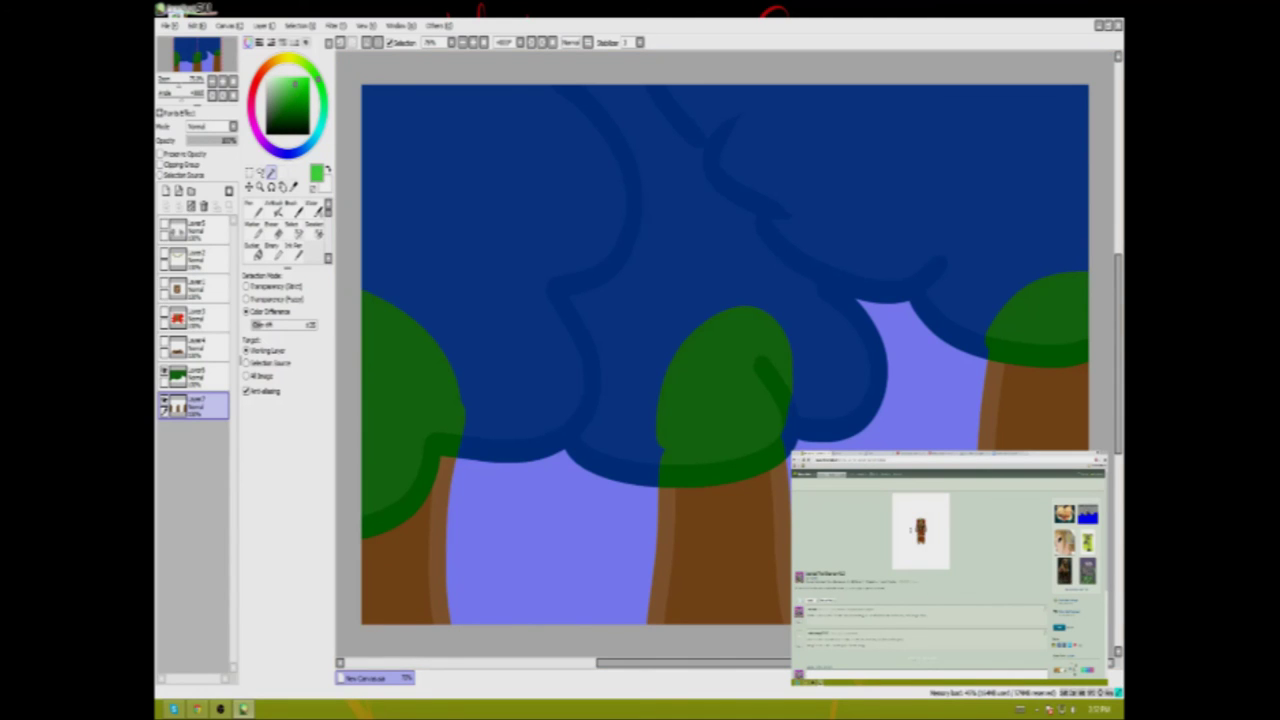
left_click(293, 250)
left_click_drag(470, 630, 600, 640)
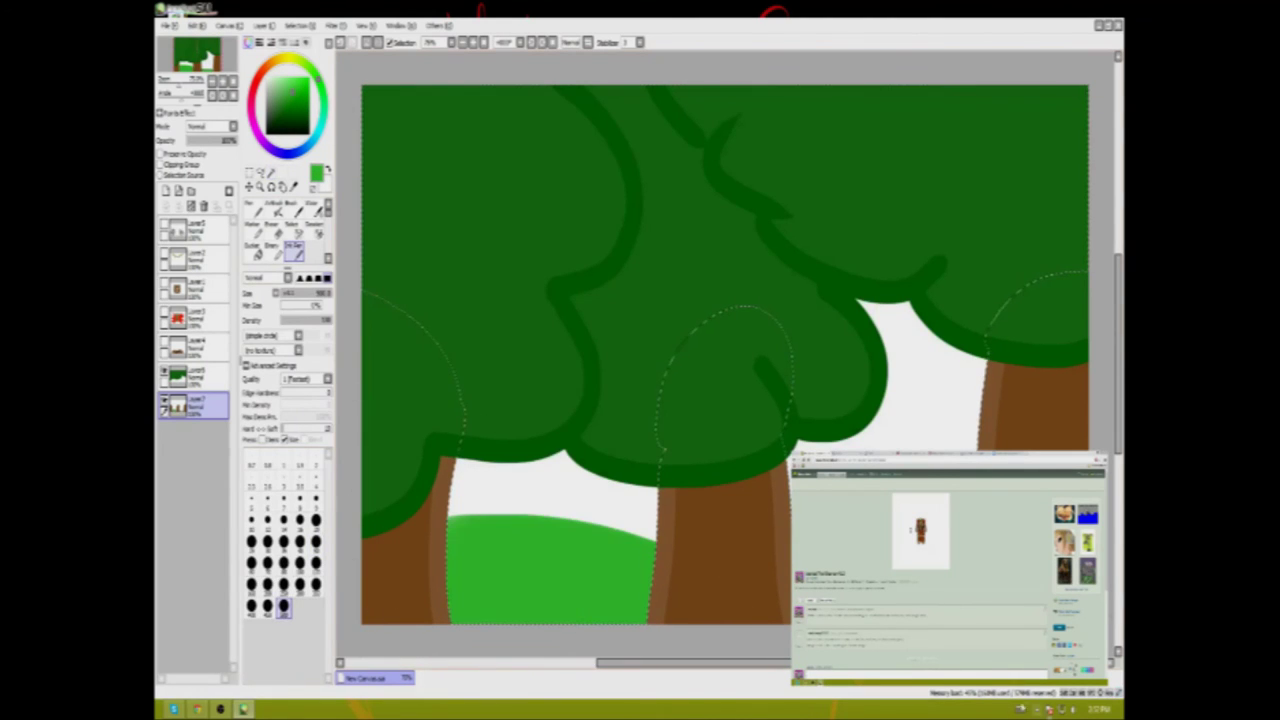
On a new layer beneath the trunks, paint teal water in the left and right gaps.
left_click(166, 190)
left_click_drag(190, 405, 190, 435)
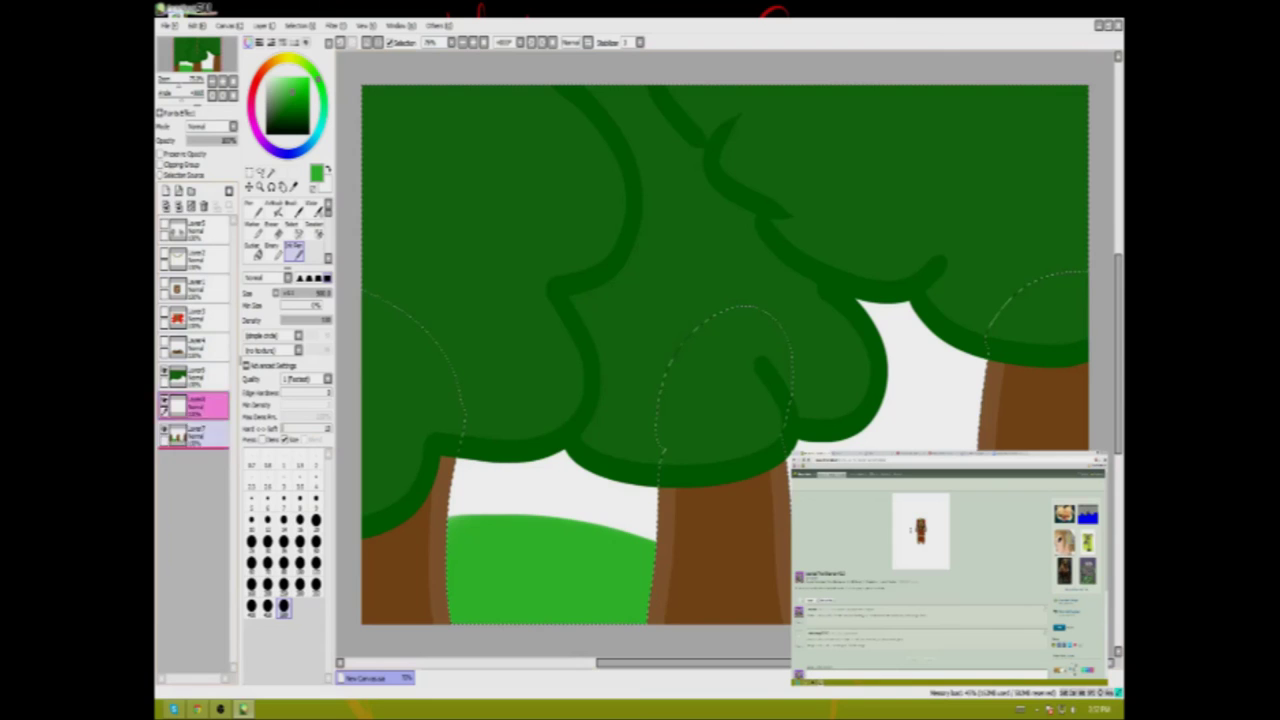
left_click_drag(540, 490, 720, 400)
left_click_drag(860, 380, 960, 360)
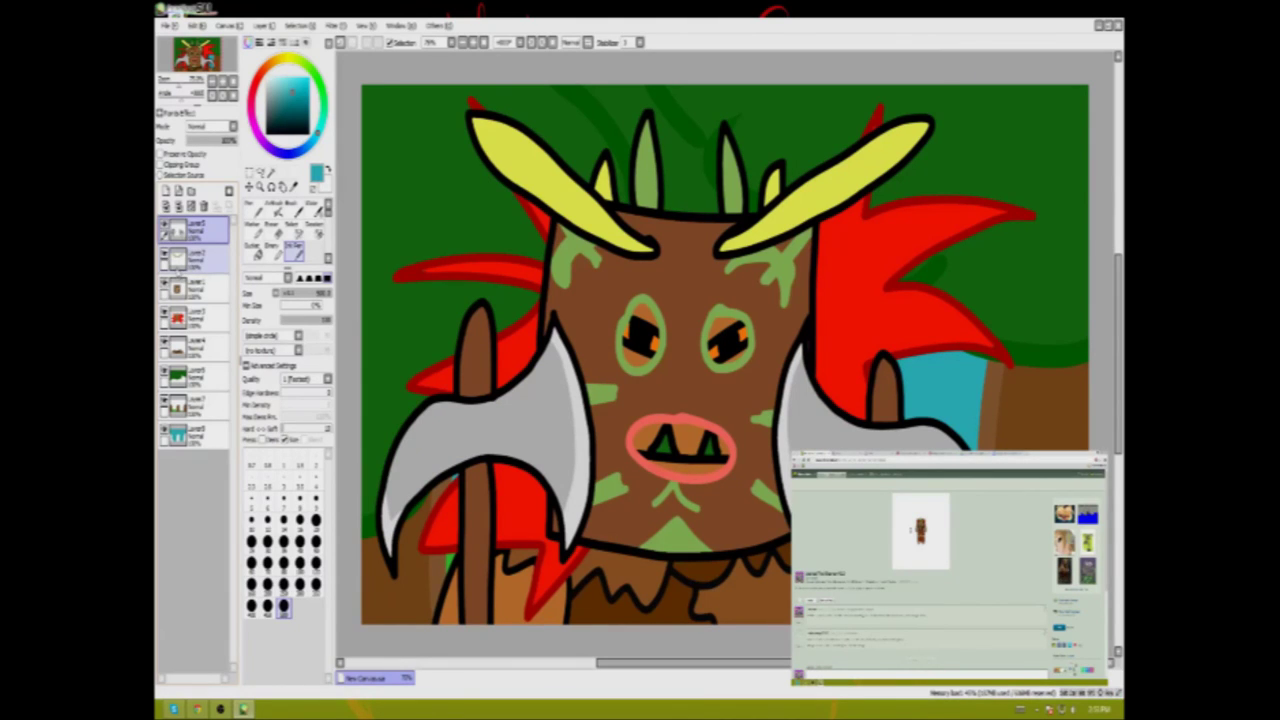
left_click(195, 317)
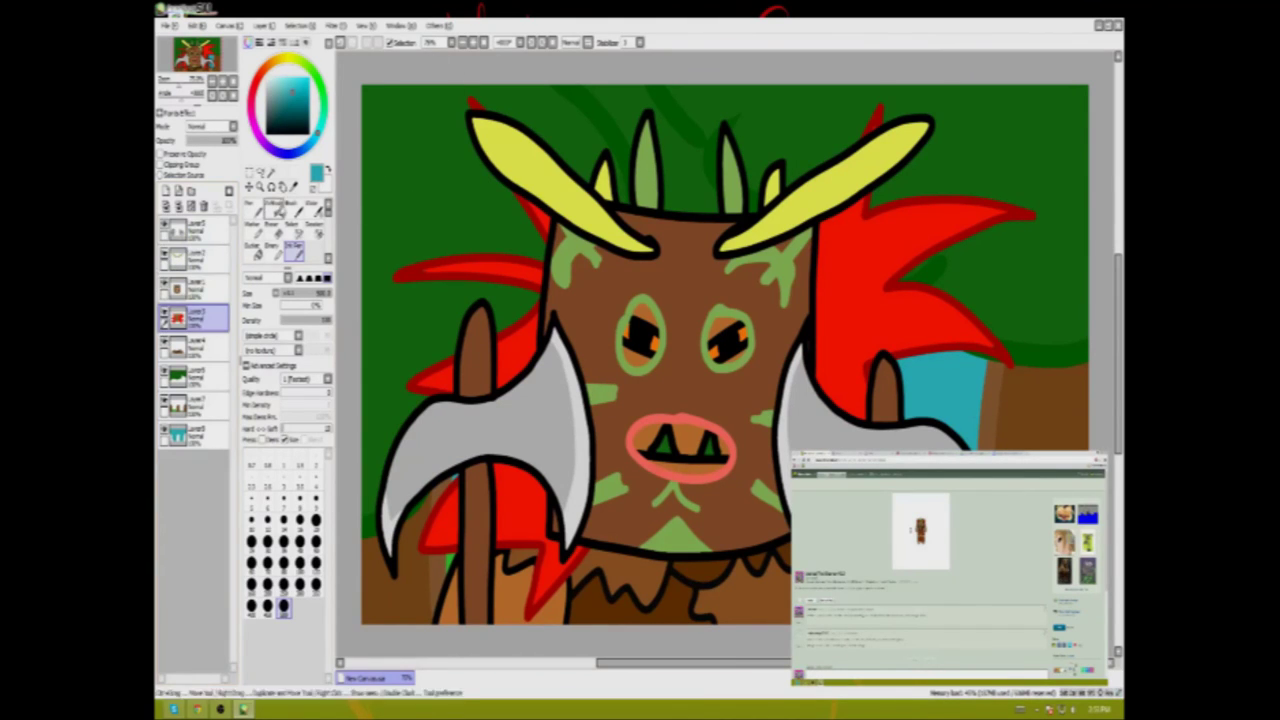
Magic Wand select the monster's tooth on the red spikes layer.
left_click(270, 173)
left_click(664, 444)
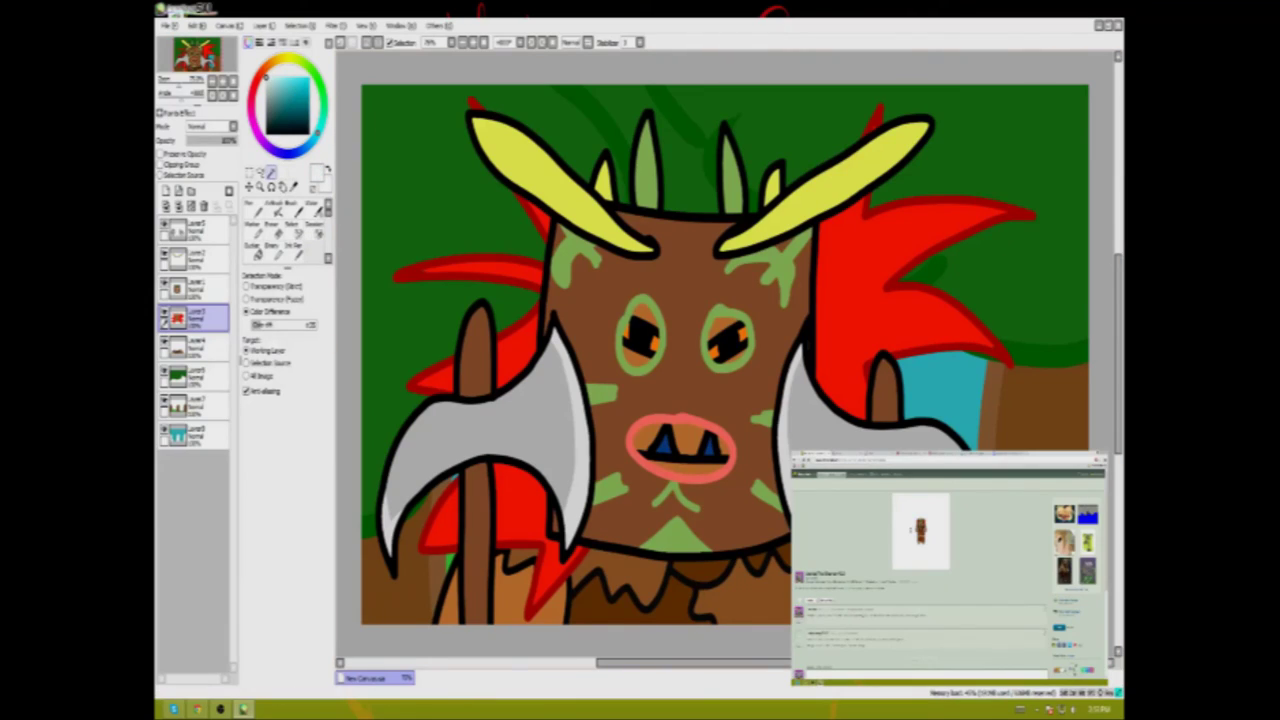